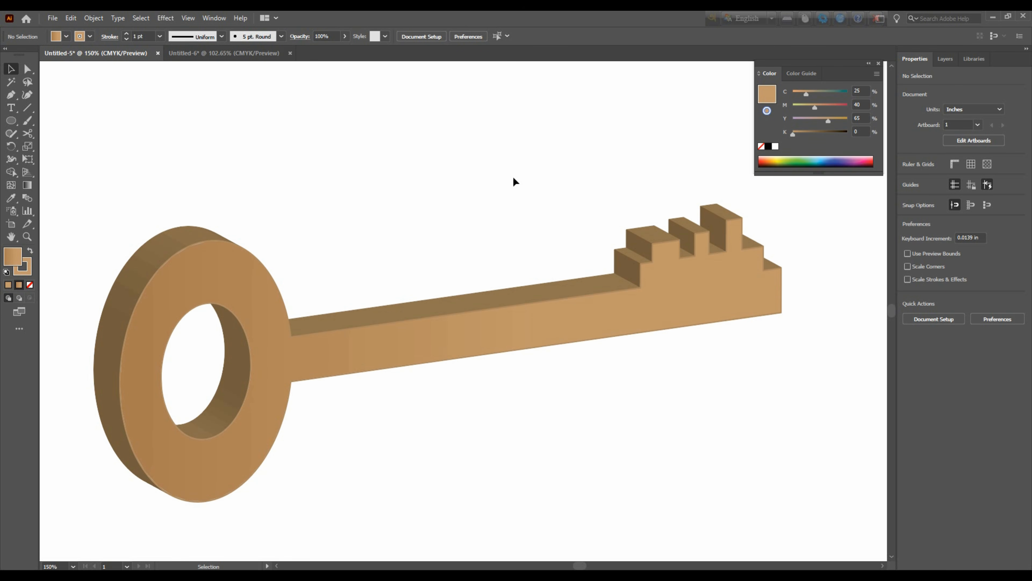
Switch to the blank Untitled-6 document and show the whole artboard at 100%
click(247, 53)
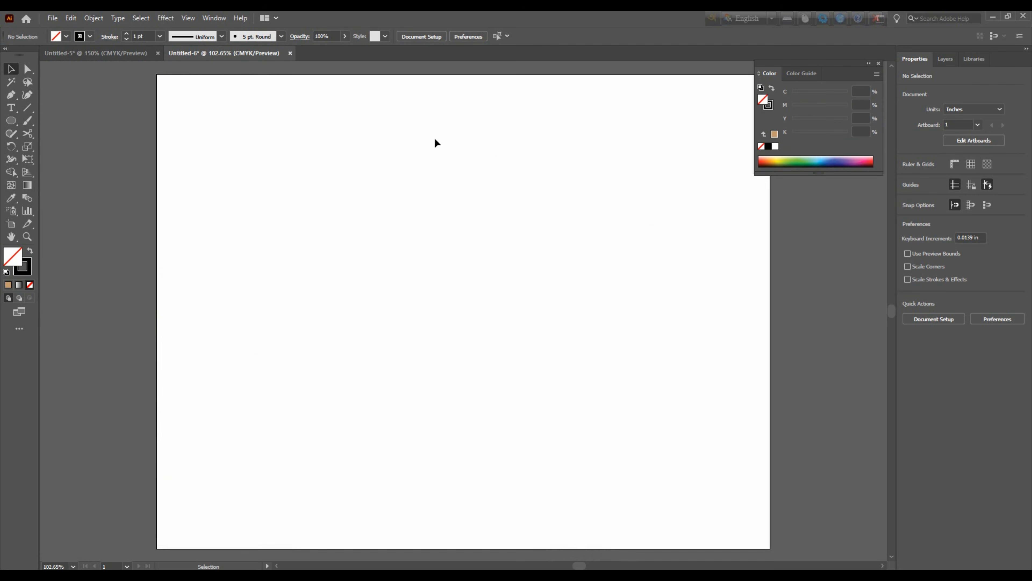
key(ctrl+minus)
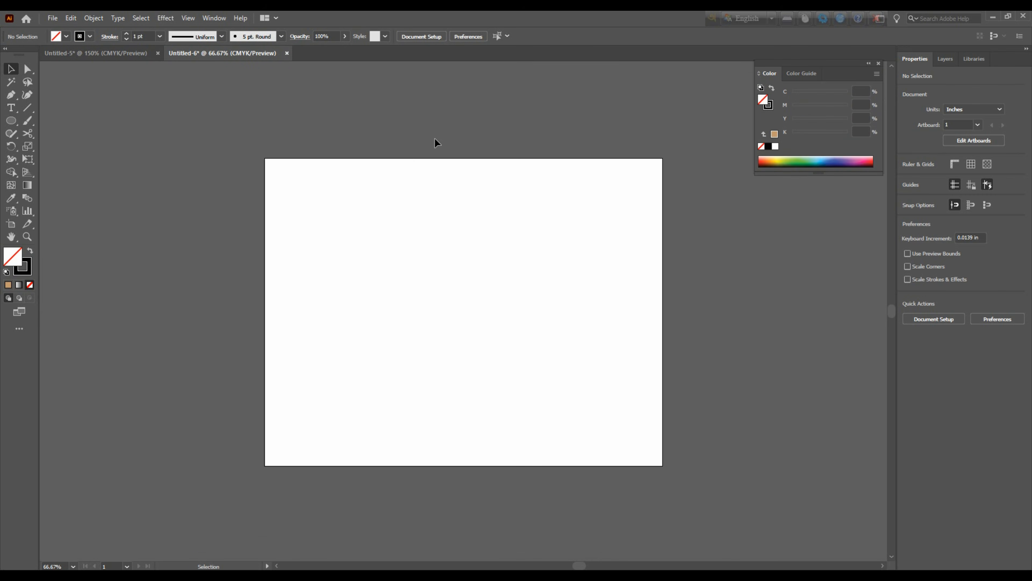
key(ctrl+plus)
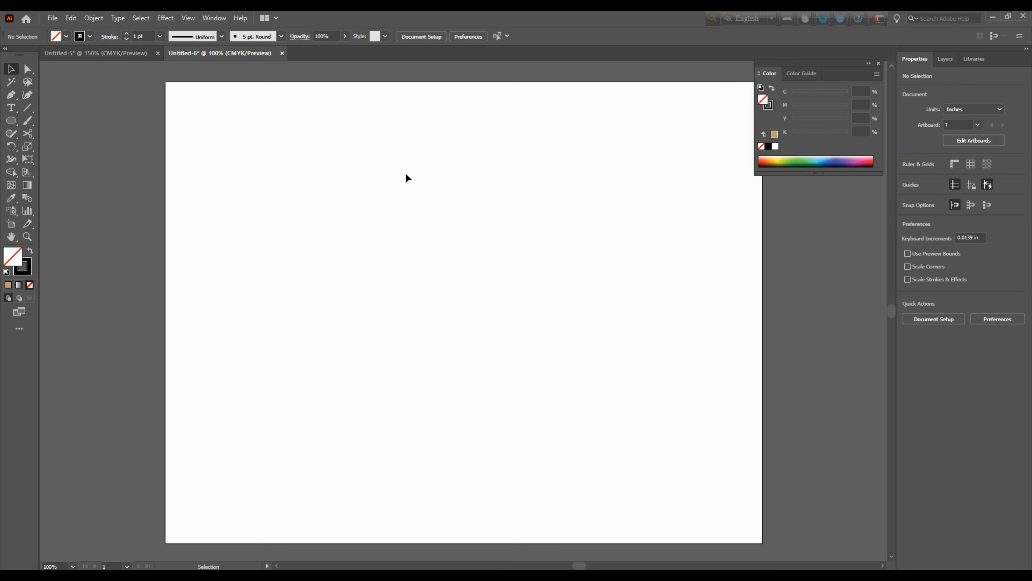
click(9, 123)
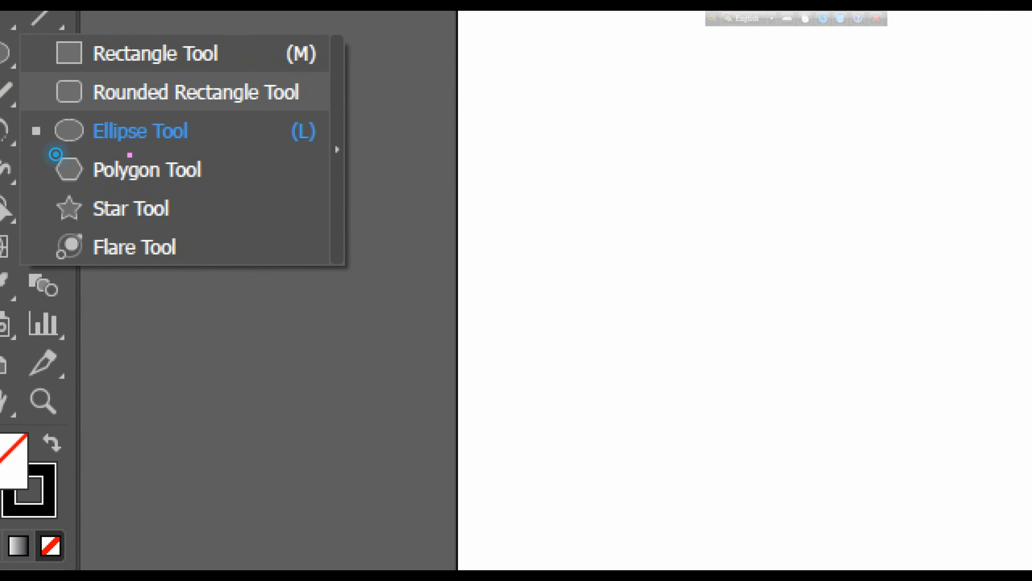
drag(32, 112, 225, 156)
key(Escape)
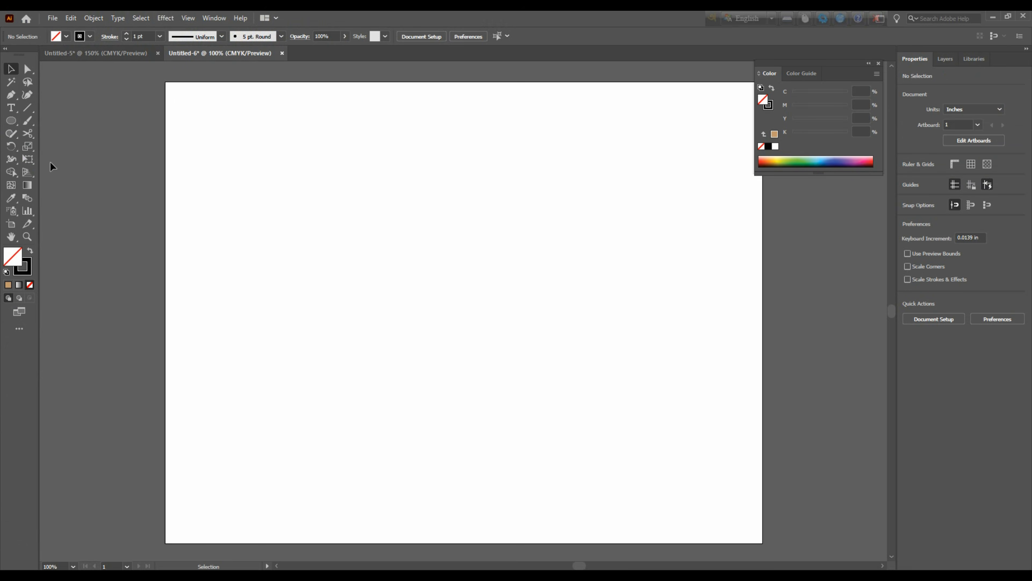
key(ctrl+1)
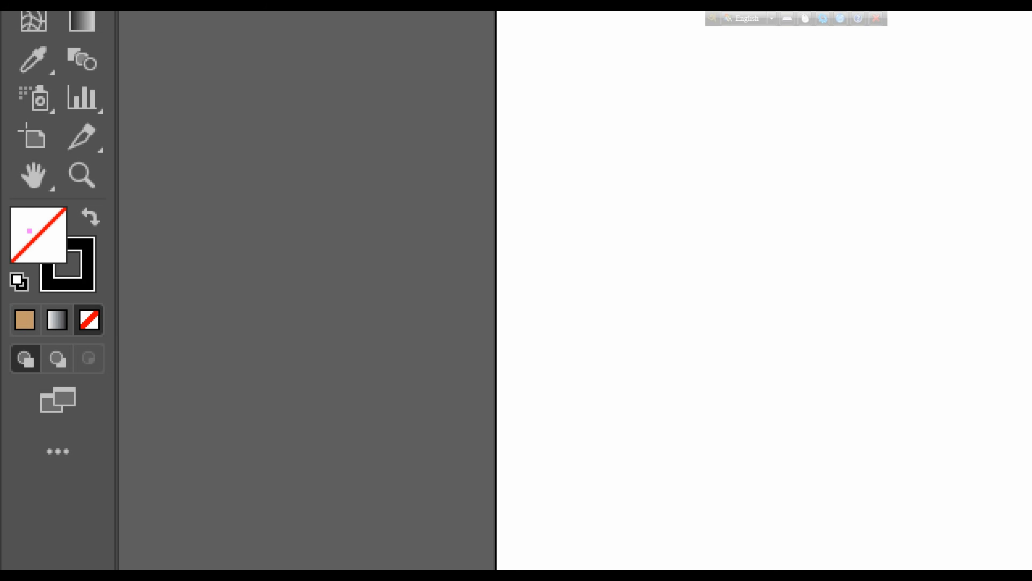
drag(36, 222, 71, 168)
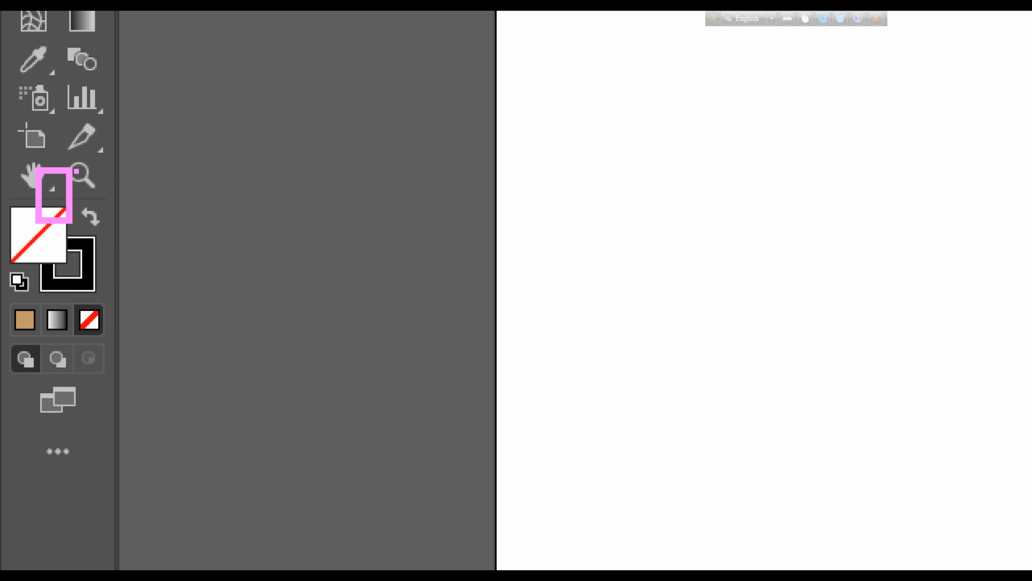
key(Escape)
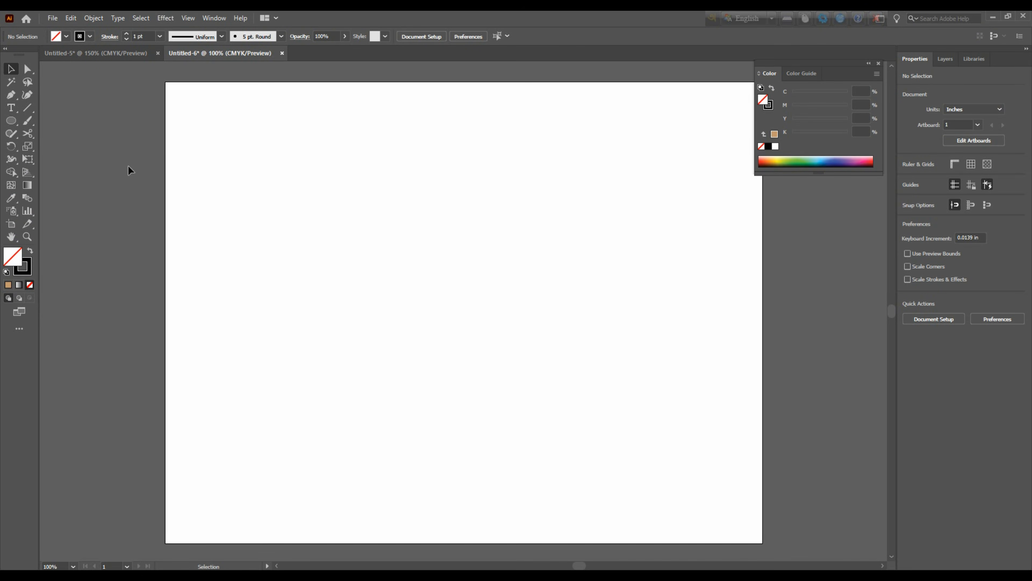
Draw a tall ellipse about 1.52 in wide and 3.07 in high, and make a copy scaled down to about 0.95 by 1.90 in
click(11, 120)
drag(246, 206, 329, 373)
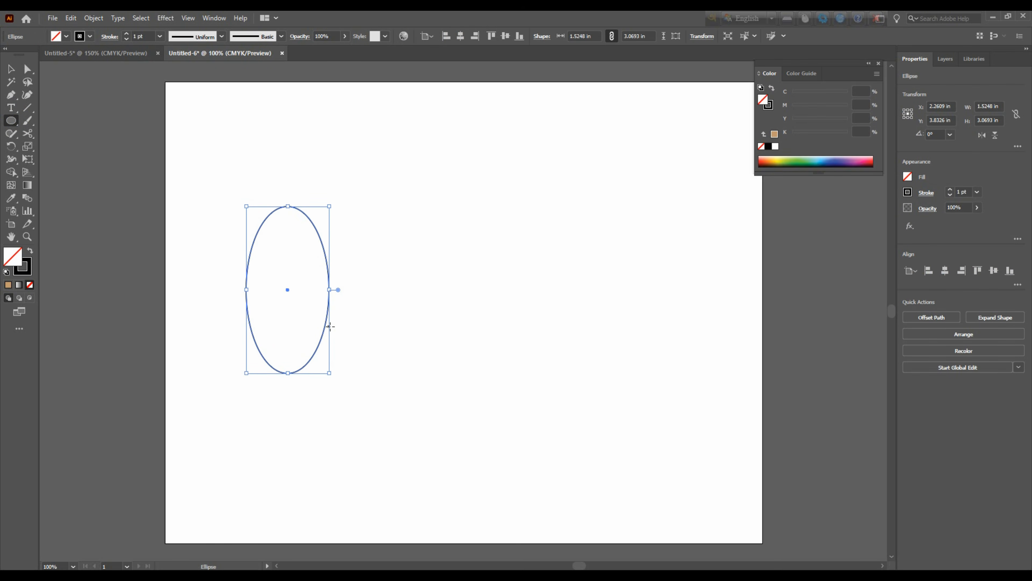
click(12, 70)
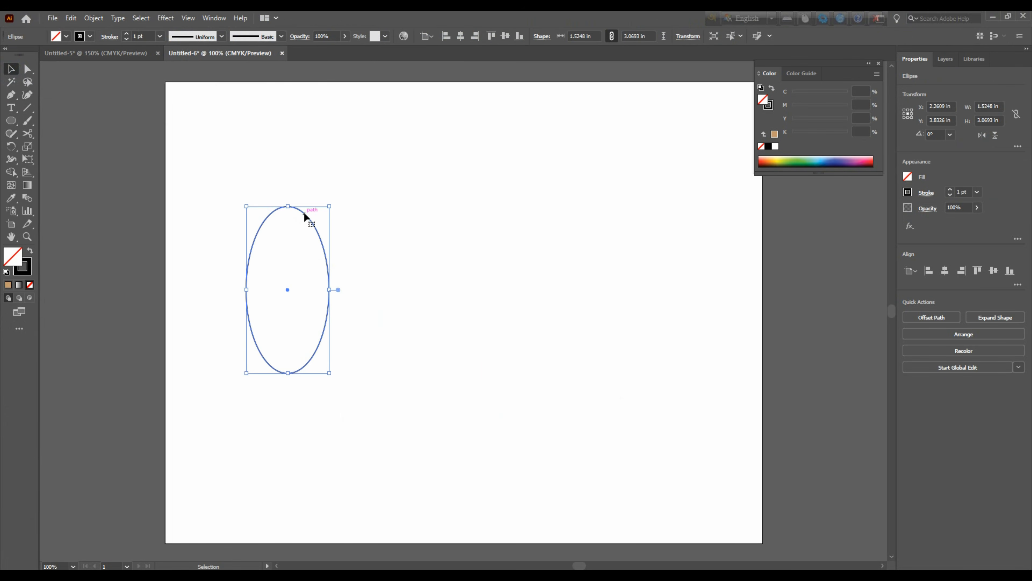
drag(302, 214, 301, 237)
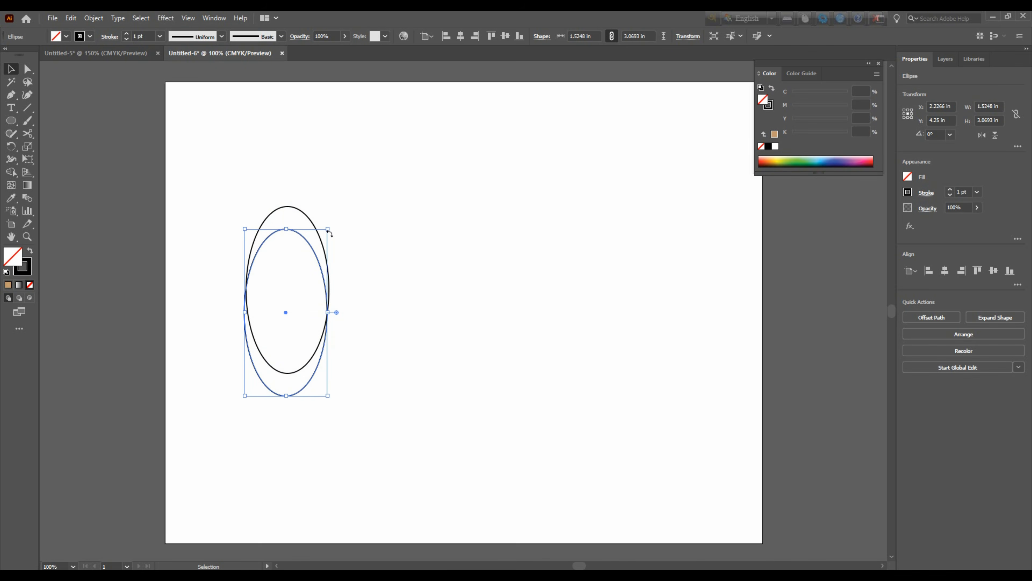
drag(331, 233, 299, 292)
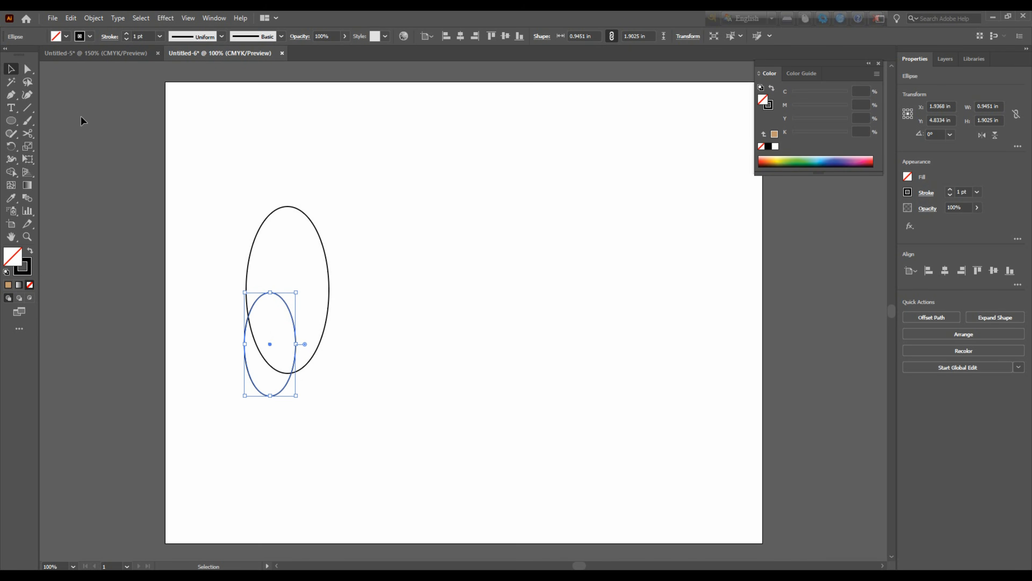
Align both ellipses with each other on their horizontal and vertical centres
drag(187, 191, 425, 409)
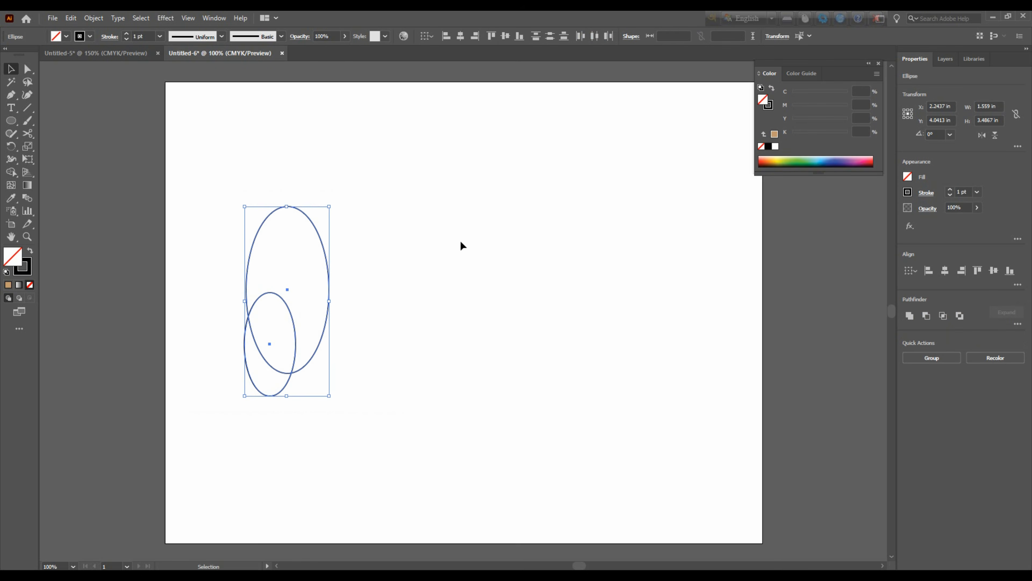
click(461, 37)
click(505, 37)
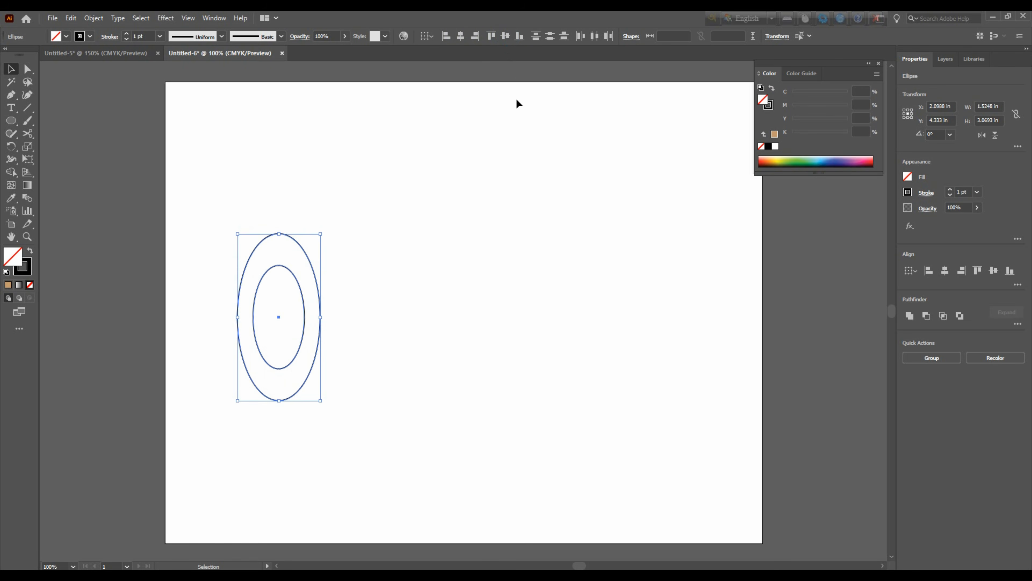
Draw a horizontal shaft rectangle about 6.65 by 0.56 in beside the ellipses and move it to overlap the outer ellipse's right edge
click(11, 120)
click(69, 121)
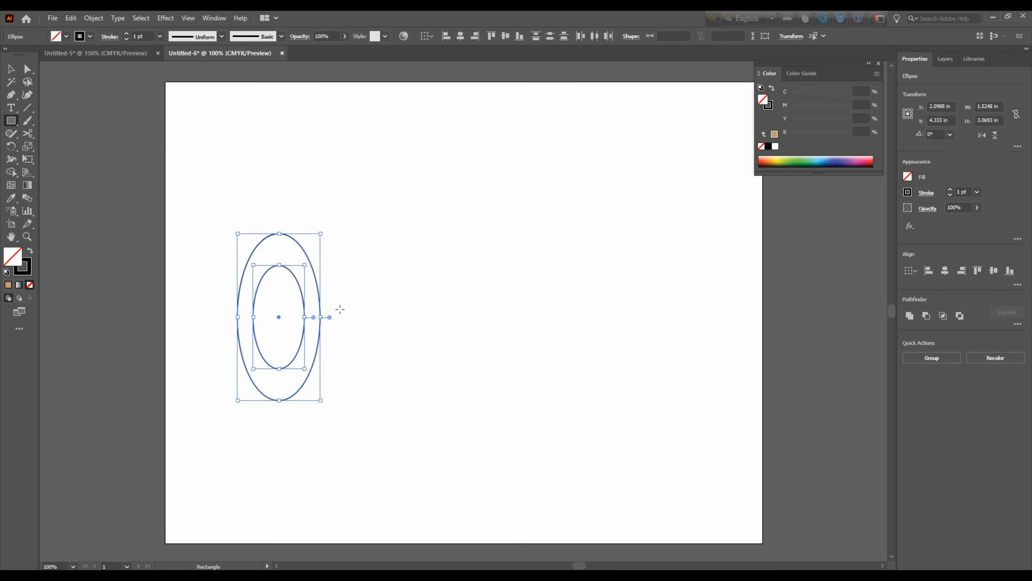
drag(341, 304, 702, 334)
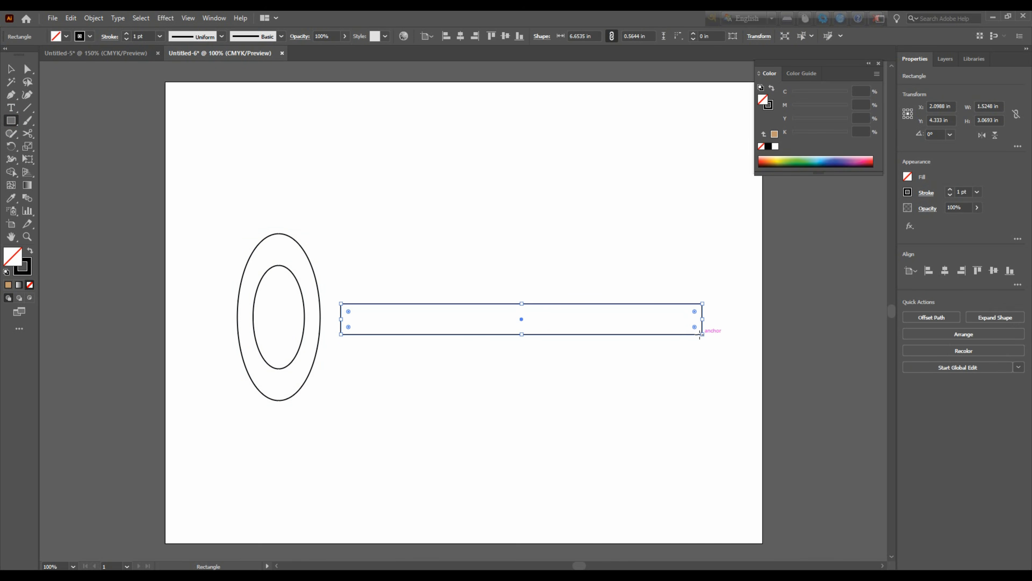
click(11, 69)
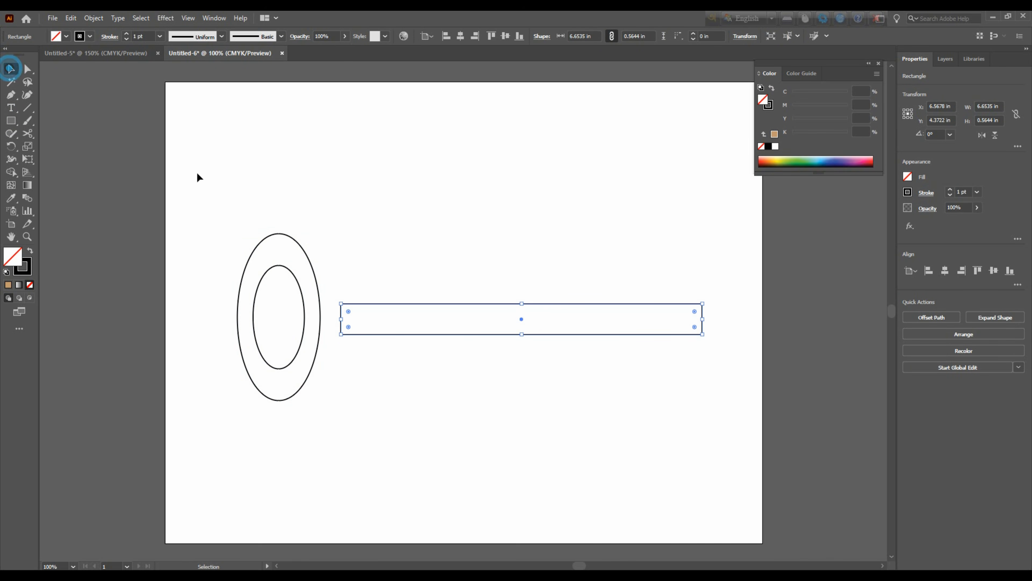
drag(495, 306, 466, 304)
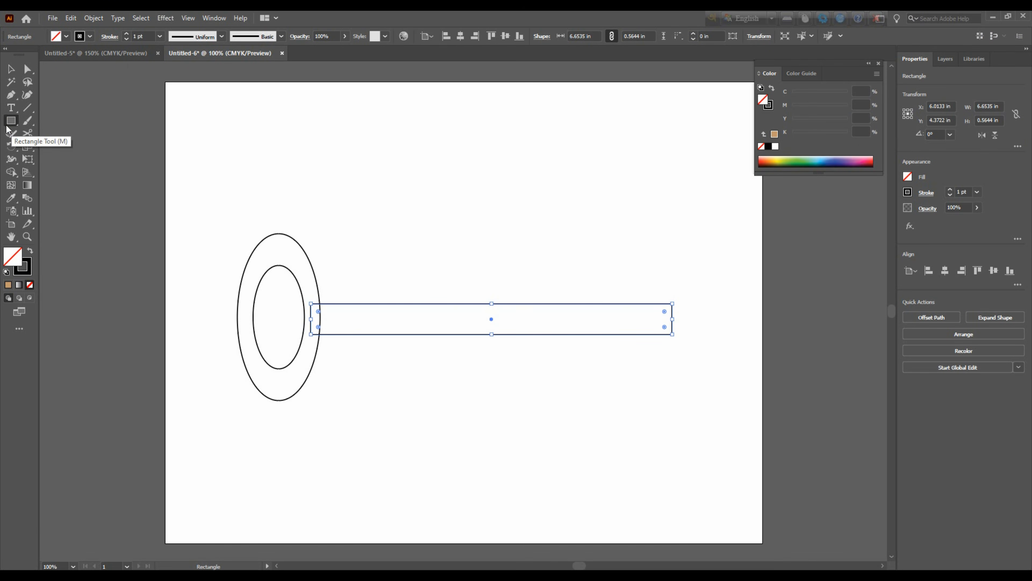
Draw a rectangle about 1.48 by 0.37 in resting on the shaft's top edge near its right end
drag(11, 121, 63, 121)
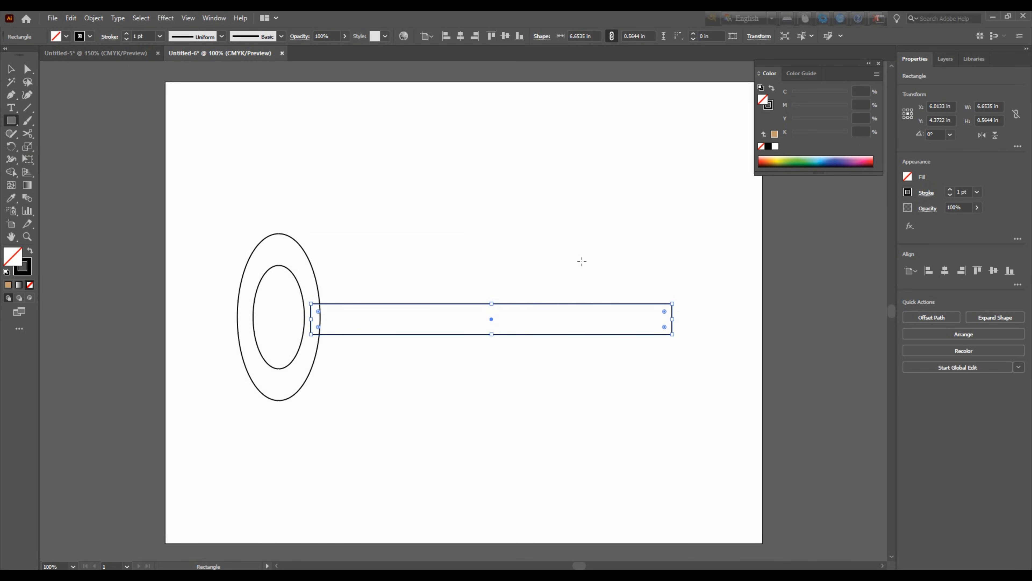
key(ctrl+equal)
key(ctrl+equal)
key(ctrl+equal)
key(space)
drag(683, 281, 466, 321)
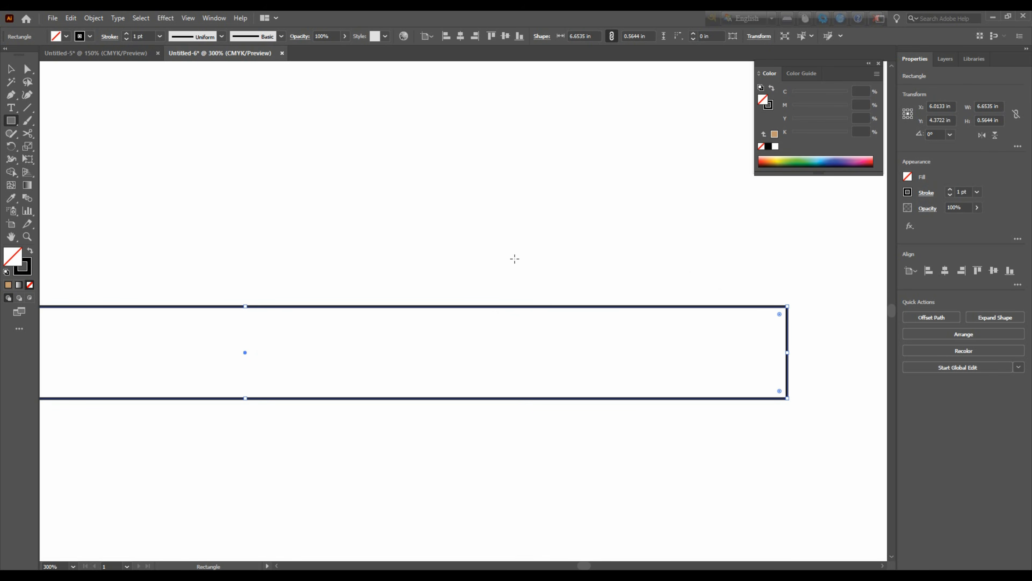
mouse_move(499, 245)
mouse_down()
mouse_move(539, 267)
mouse_move(740, 306)
mouse_up()
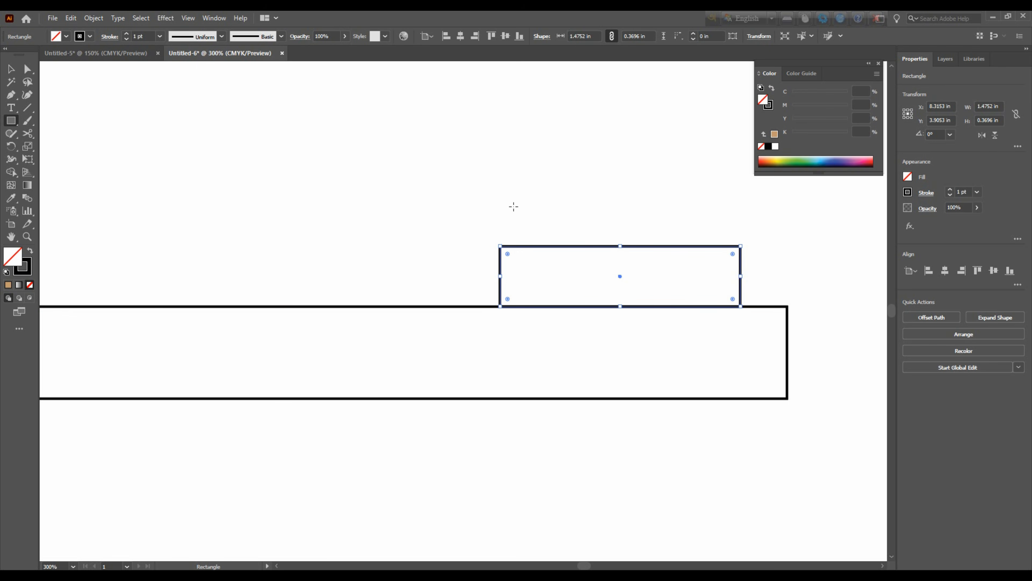
Draw three teeth of increasing height on top of the small rectangle and nudge the middle one down onto its top edge
drag(521, 199, 568, 246)
drag(582, 179, 651, 245)
drag(665, 160, 729, 247)
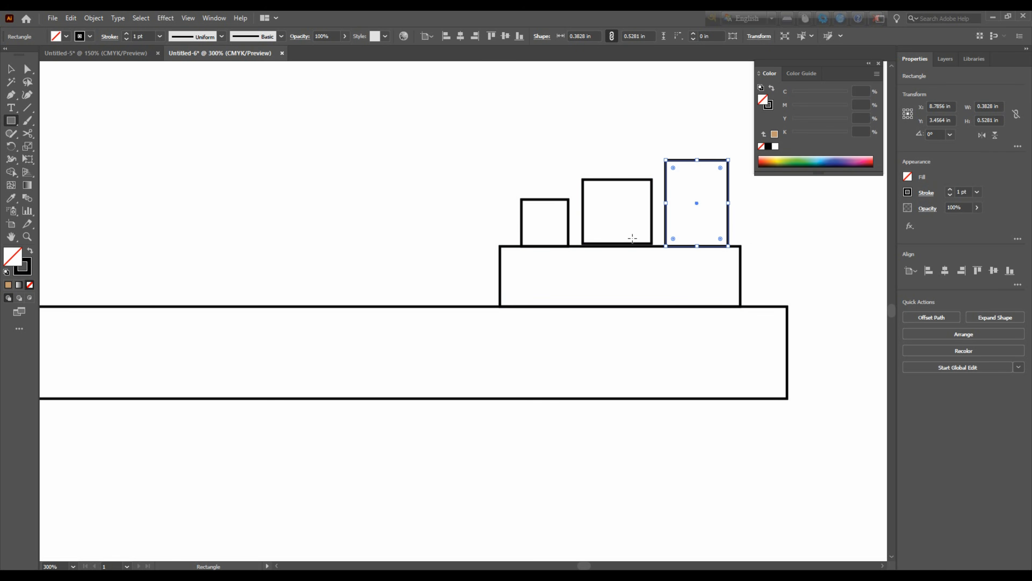
click(11, 69)
click(652, 243)
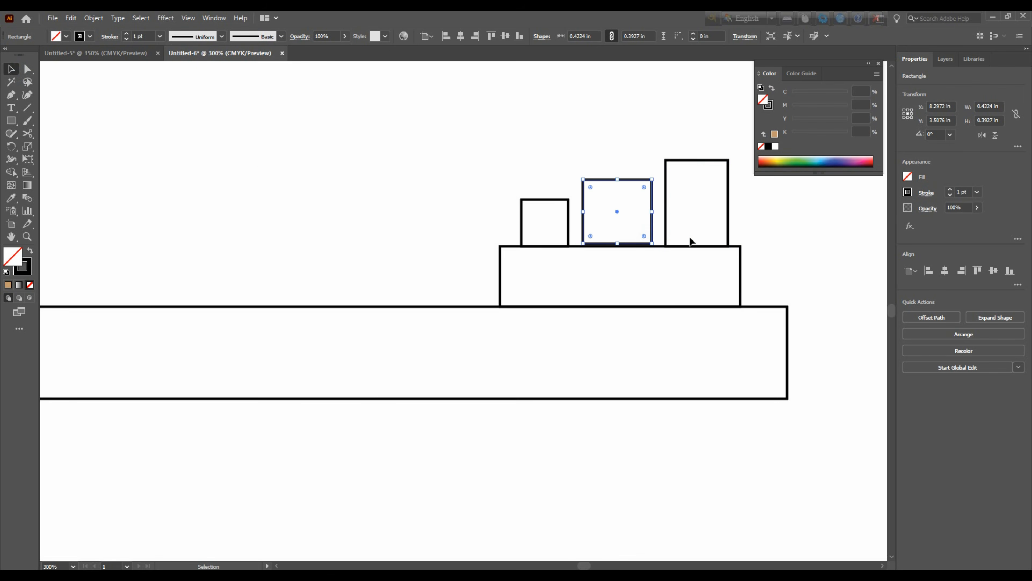
key(Down)
click(535, 108)
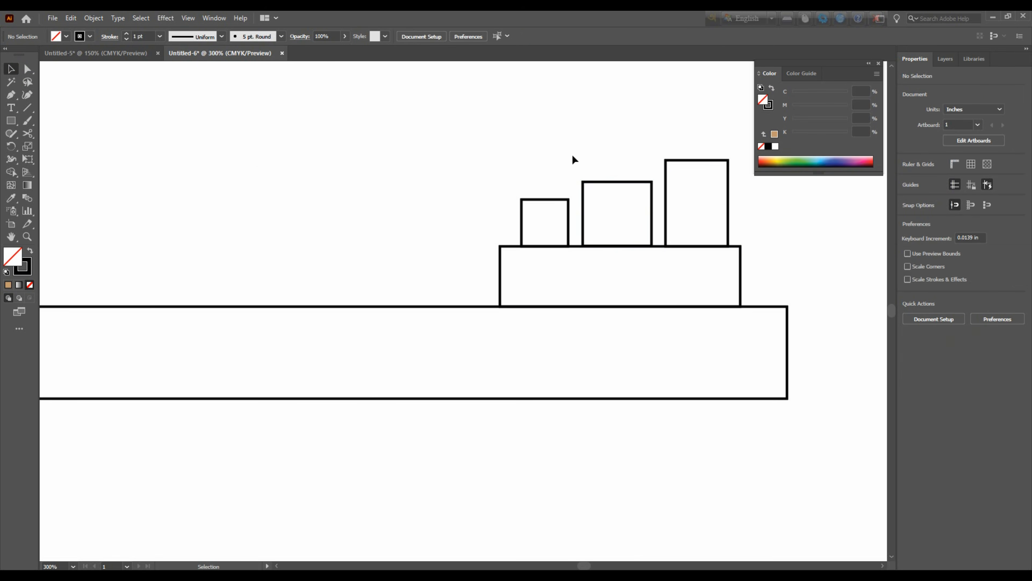
Merge the outer ring, shaft, tooth base and the left and right teeth into one key outline with the Shape Builder tool
key(ctrl+minus)
key(ctrl+minus)
key(ctrl+minus)
key(ctrl+minus)
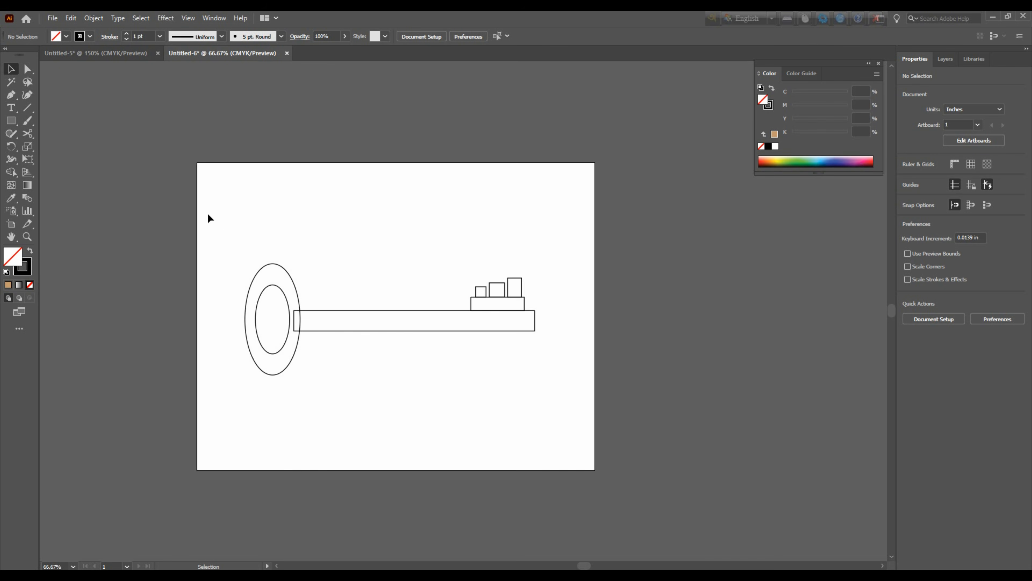
drag(223, 241, 554, 388)
key(ctrl+plus)
key(ctrl+plus)
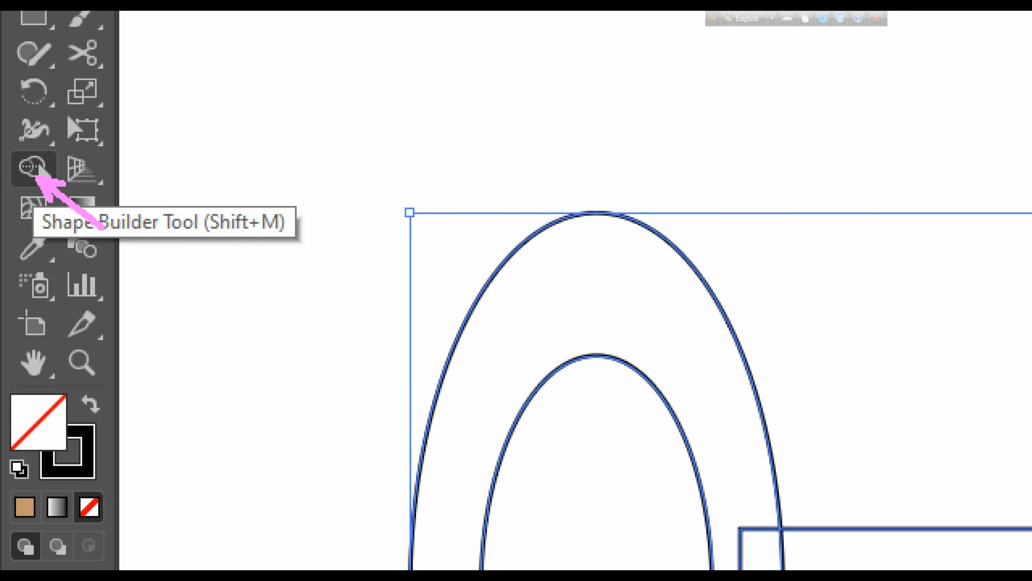
click(32, 166)
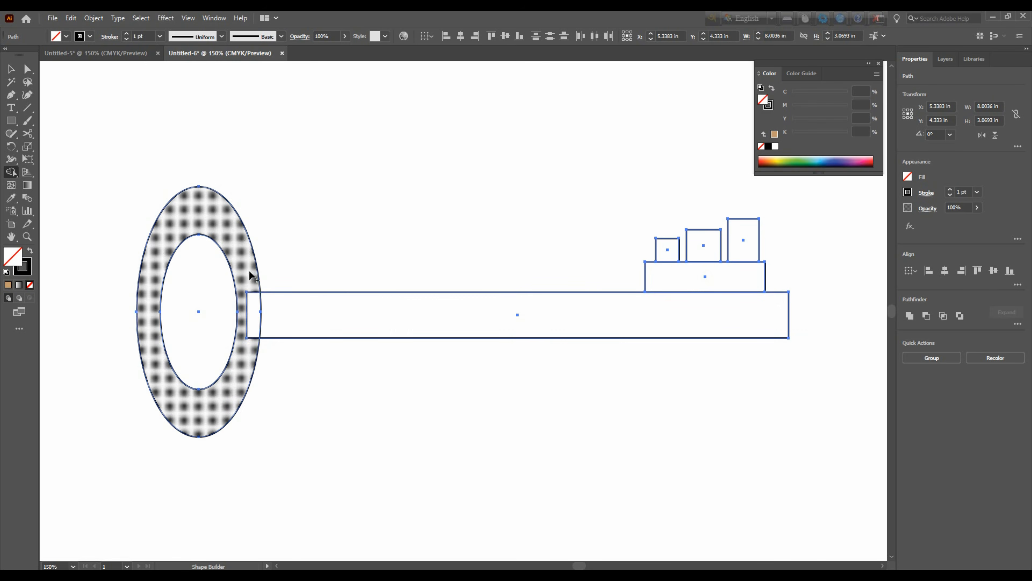
drag(248, 269, 249, 335)
mouse_move(709, 307)
mouse_down()
mouse_move(713, 280)
mouse_move(744, 244)
mouse_up()
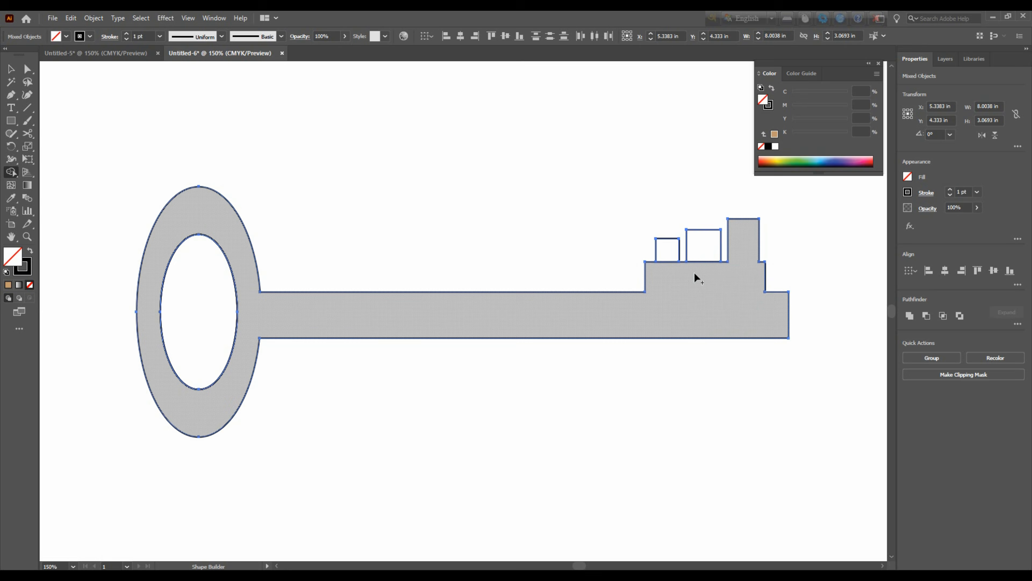
drag(670, 268, 667, 249)
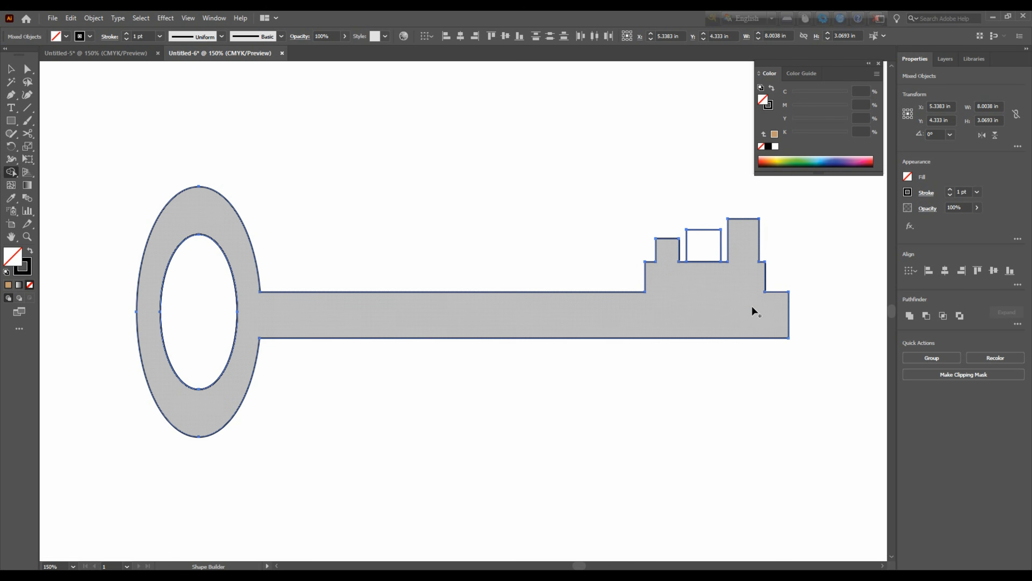
Examine up close where the middle tooth's bottom edge meets the key outline
key(v)
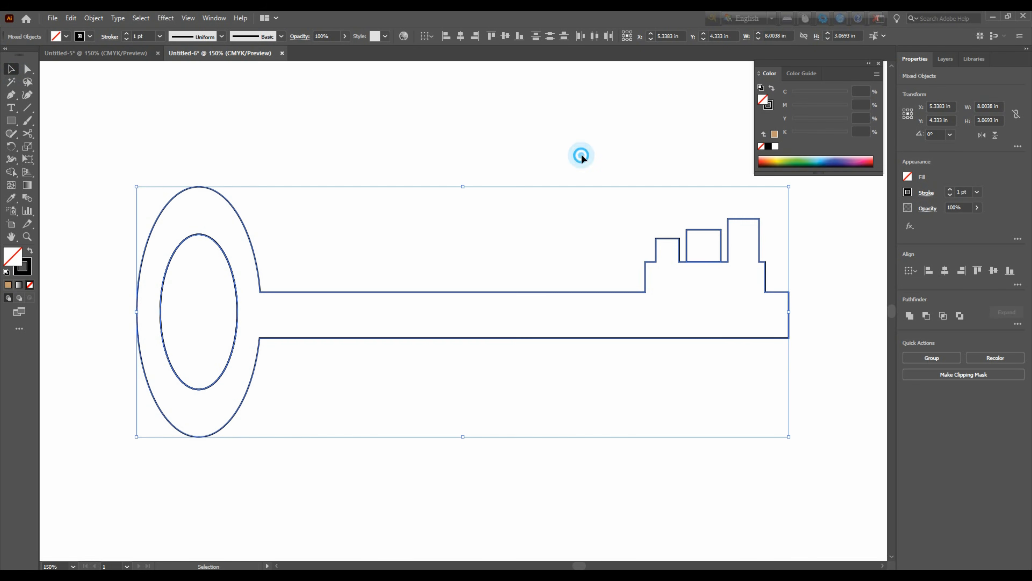
click(580, 156)
key(ctrl+equal)
key(ctrl+equal)
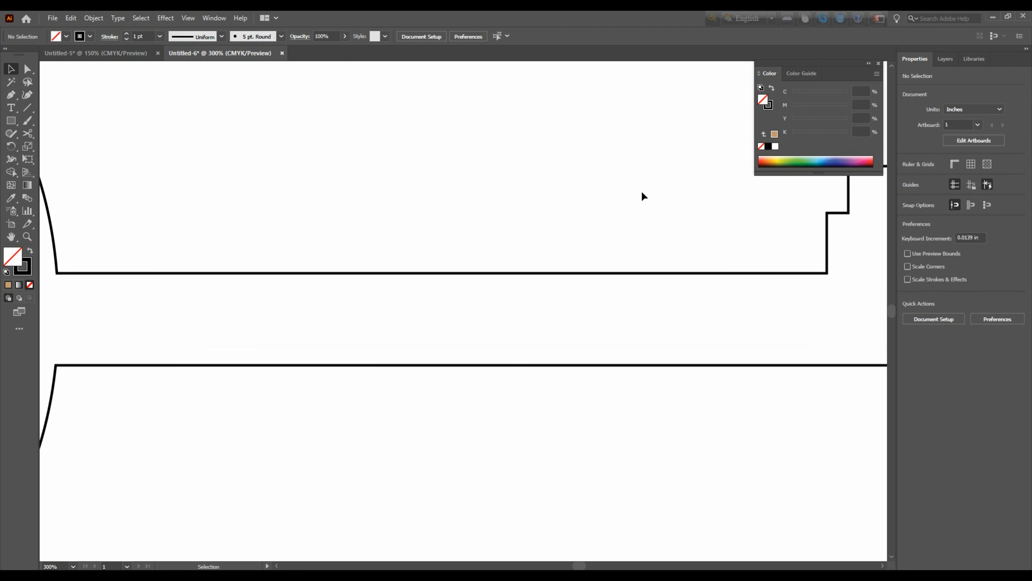
drag(746, 272, 523, 351)
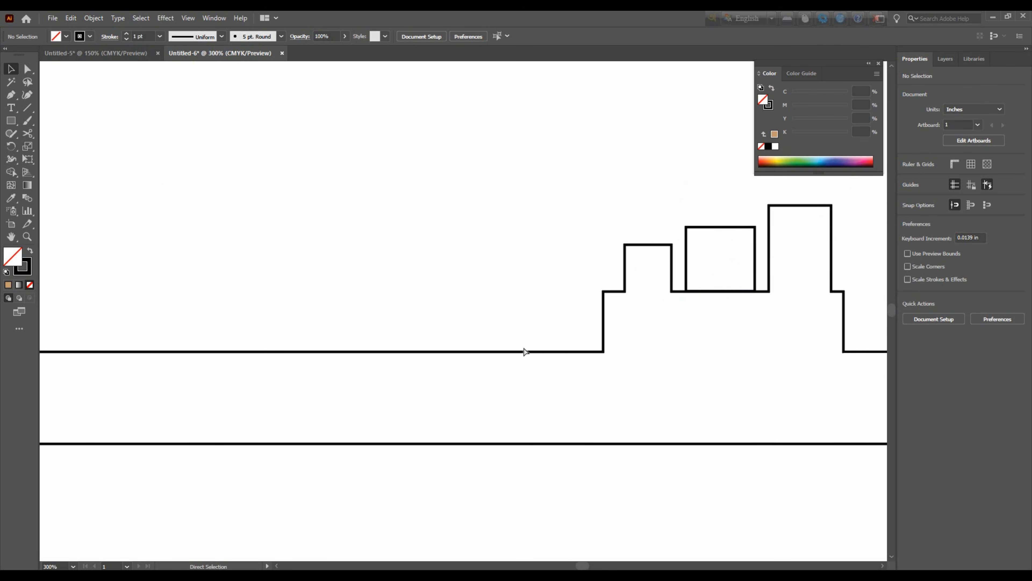
key(ctrl+equal)
key(ctrl+equal)
drag(556, 352, 298, 357)
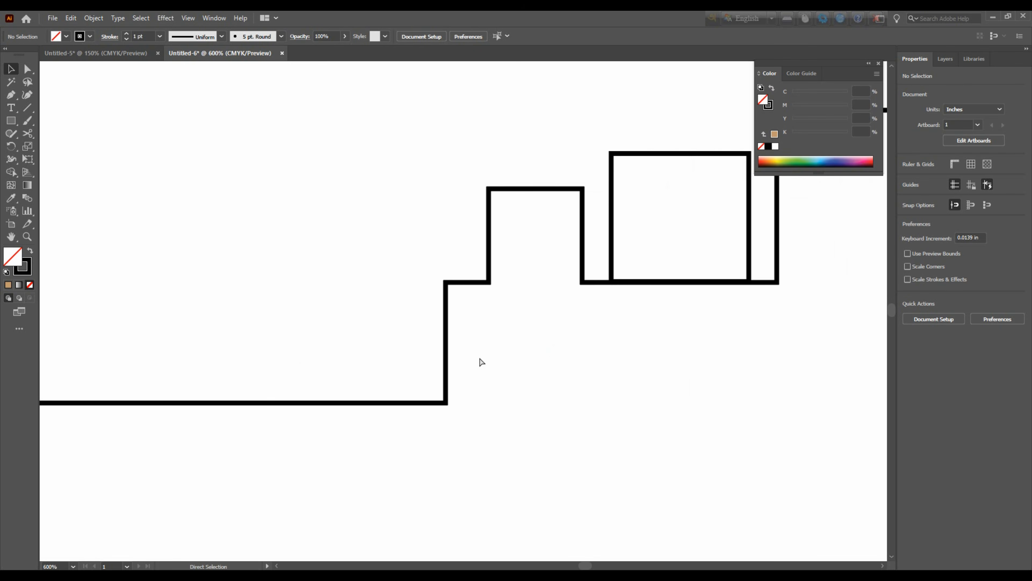
key(ctrl+1)
click(584, 371)
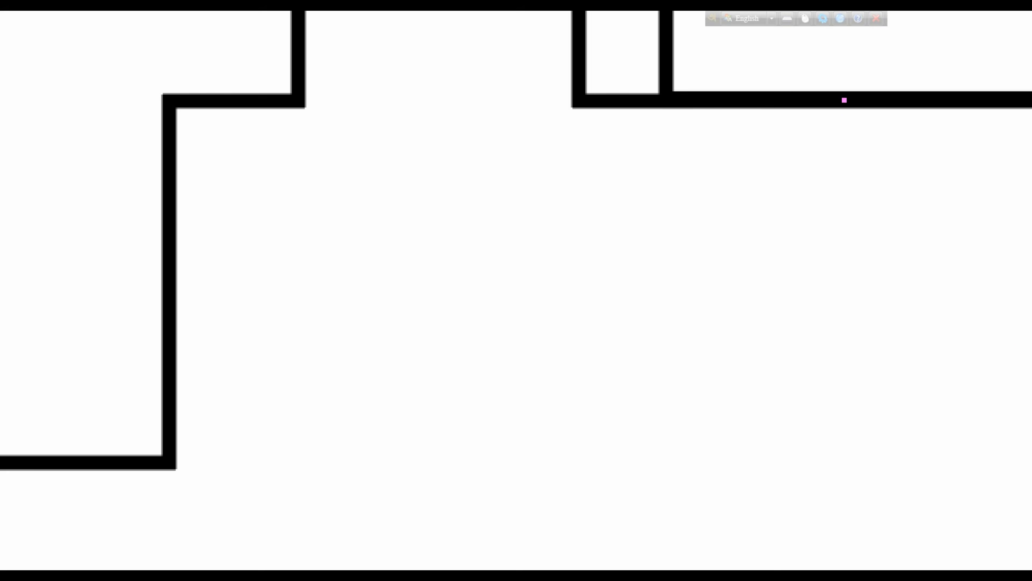
drag(844, 100, 1015, 347)
key(Escape)
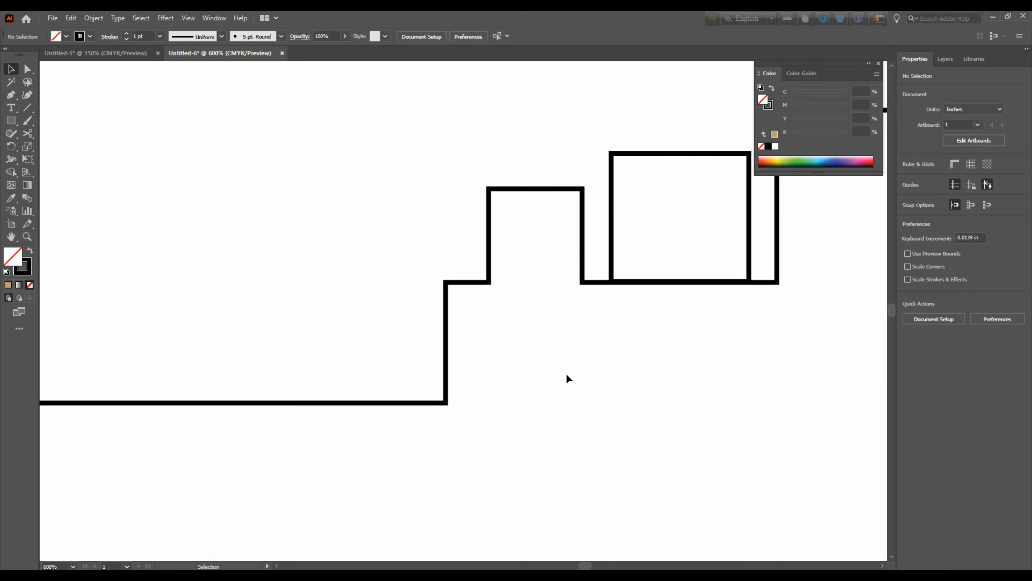
Nudge the middle tooth down and pull its bottom edge up onto the key outline, making it 0.3814 in high
click(616, 156)
key(Down)
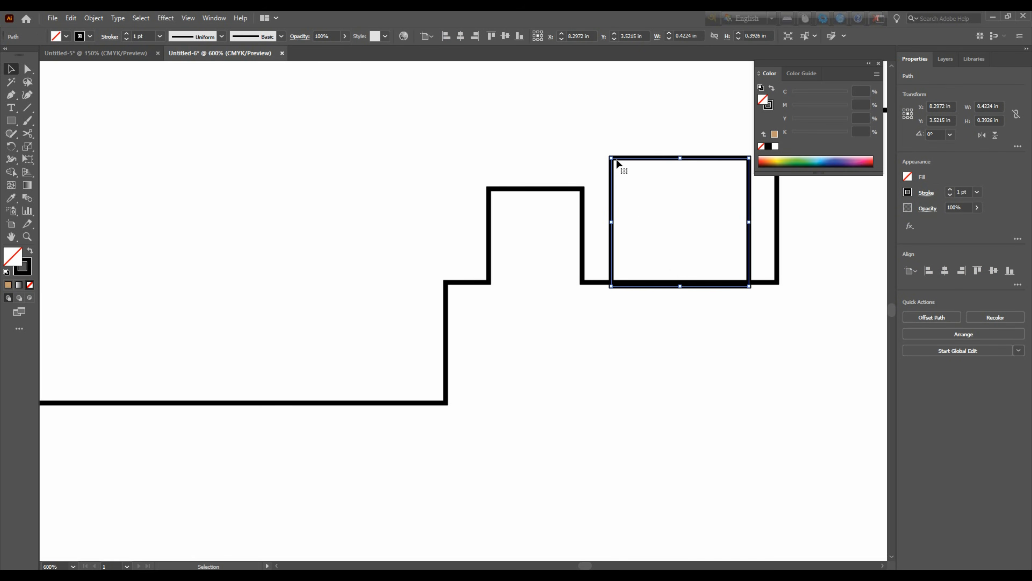
click(683, 286)
drag(683, 286, 680, 283)
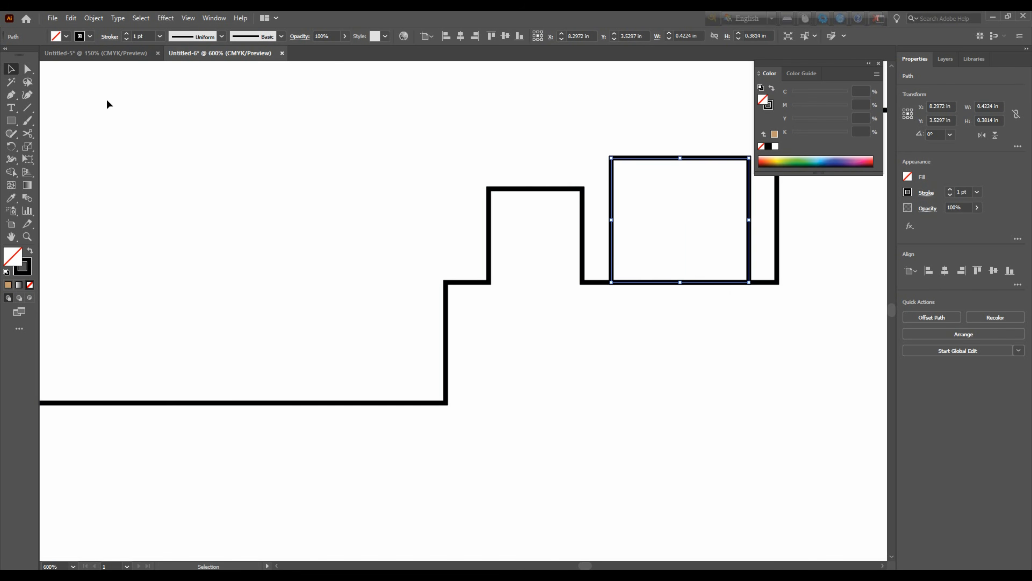
Merge the middle tooth into the key outline with the Shape Builder tool
drag(567, 125, 753, 357)
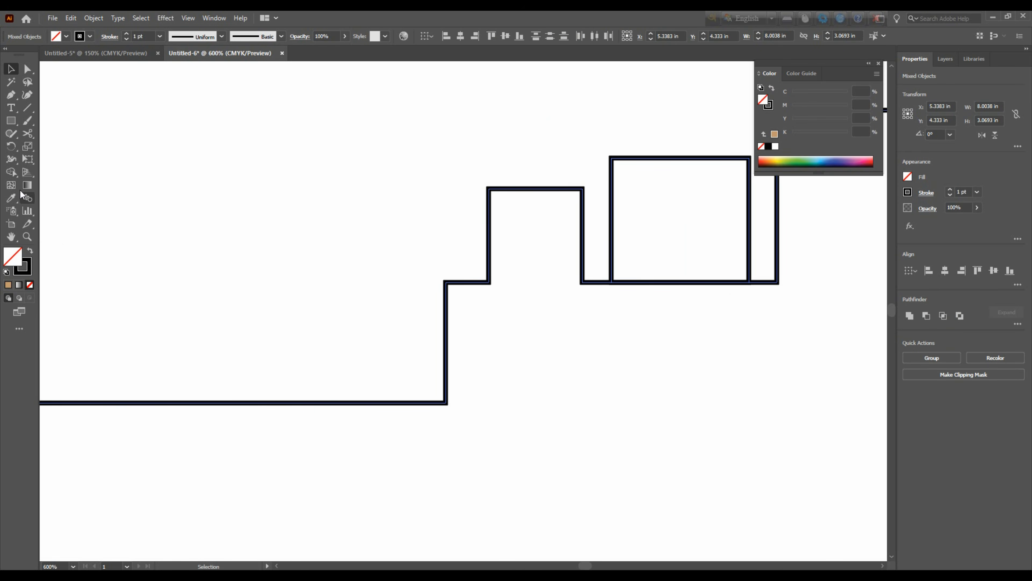
click(11, 172)
drag(662, 314, 676, 268)
key(ctrl+1)
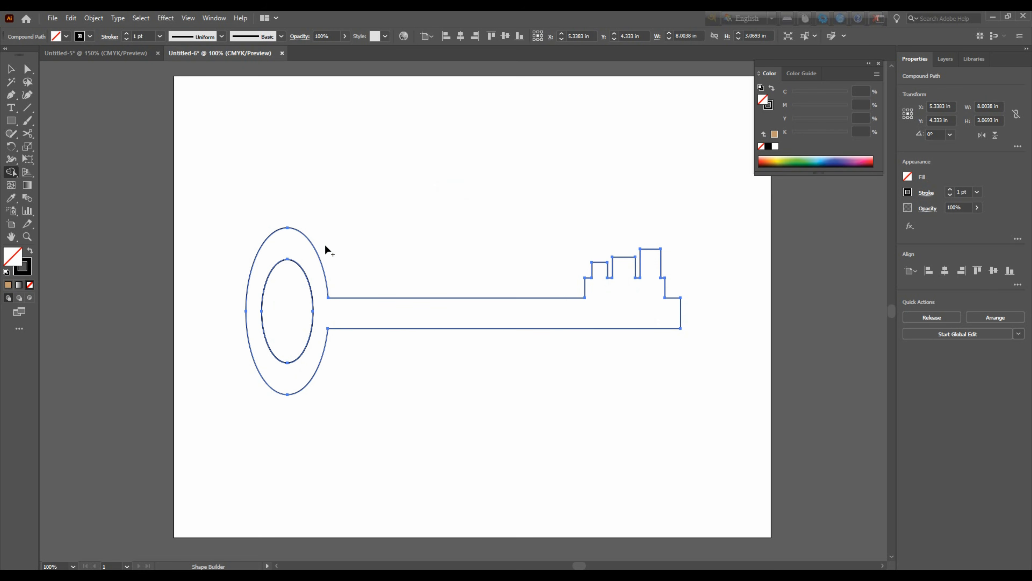
click(301, 244)
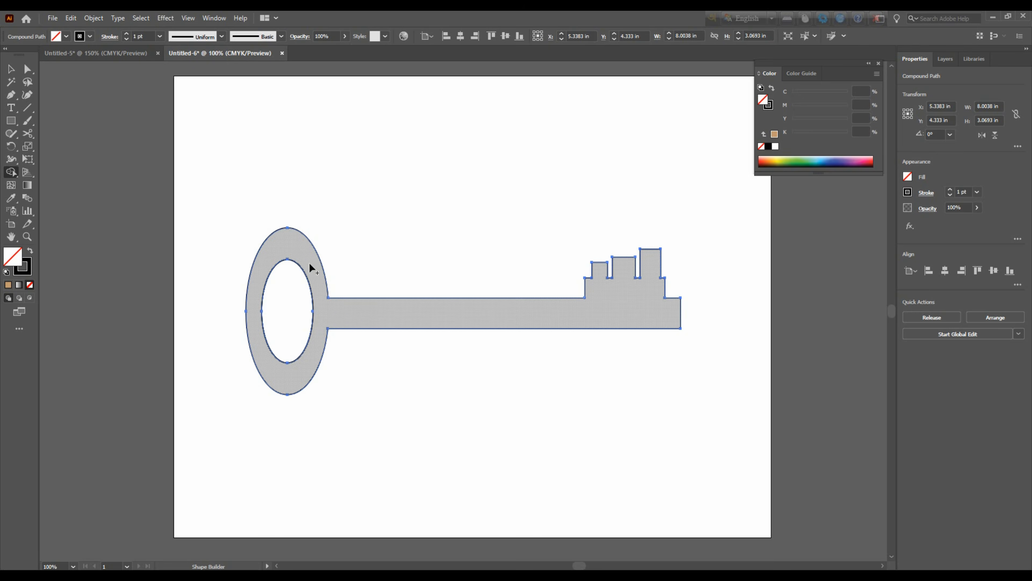
click(314, 249)
Fill the merged key with solid tan, C49A6C (C 25, M 40, Y 65, K 0)
click(11, 69)
click(307, 236)
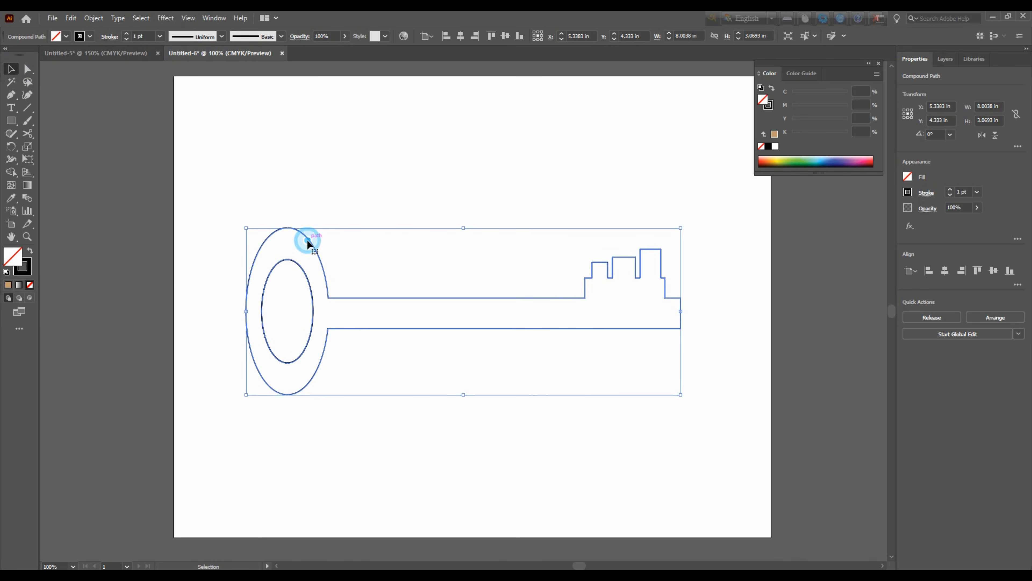
click(7, 285)
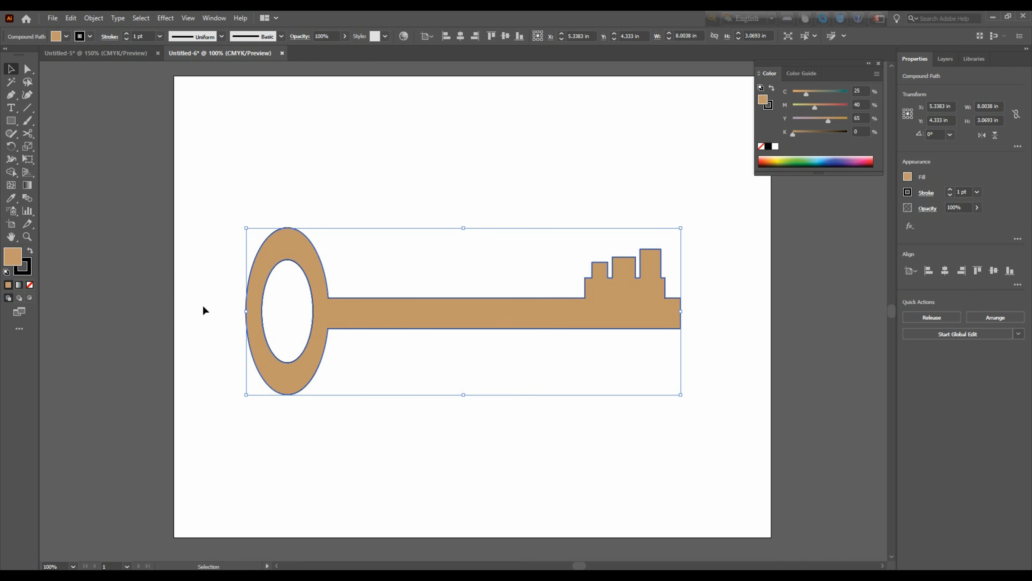
click(19, 284)
click(8, 285)
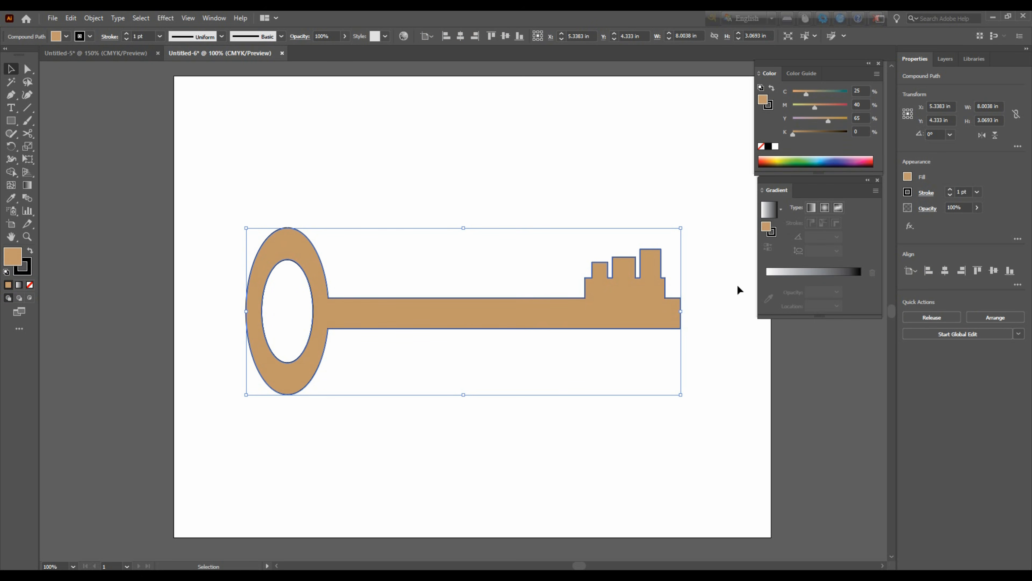
double_click(766, 226)
drag(508, 139, 800, 121)
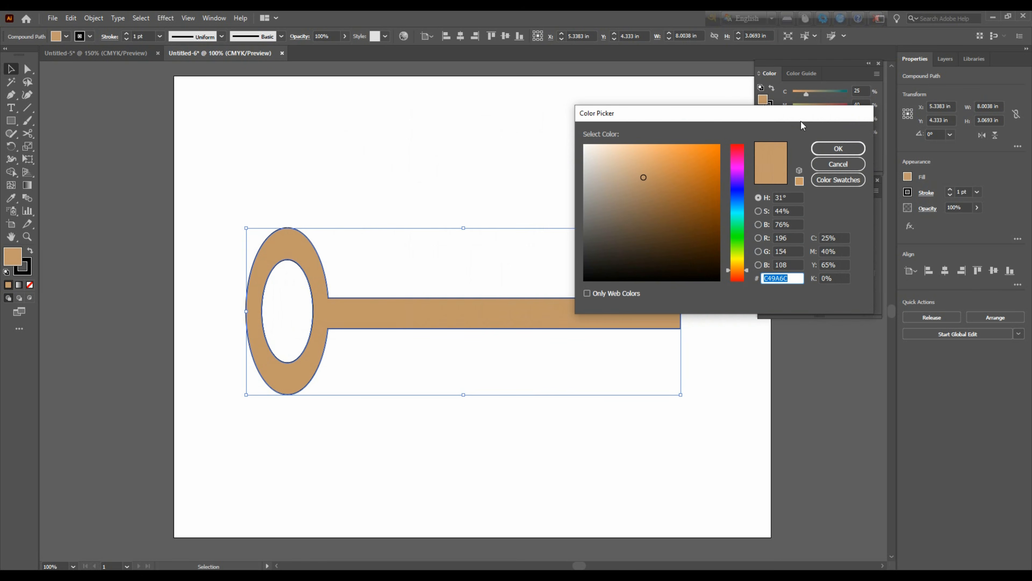
click(837, 149)
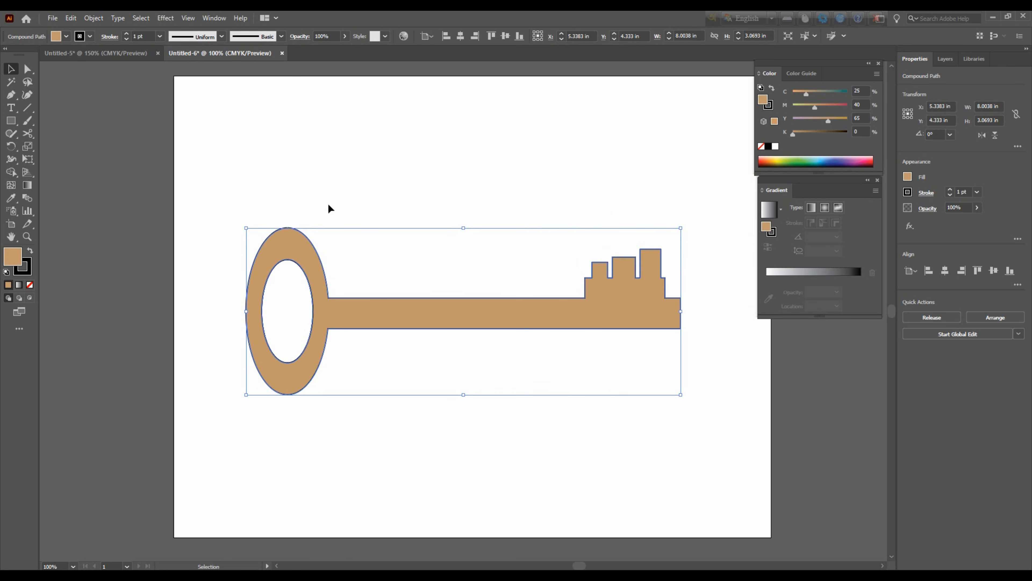
Set the stroke of all the key artwork to None
drag(234, 188, 735, 418)
click(89, 37)
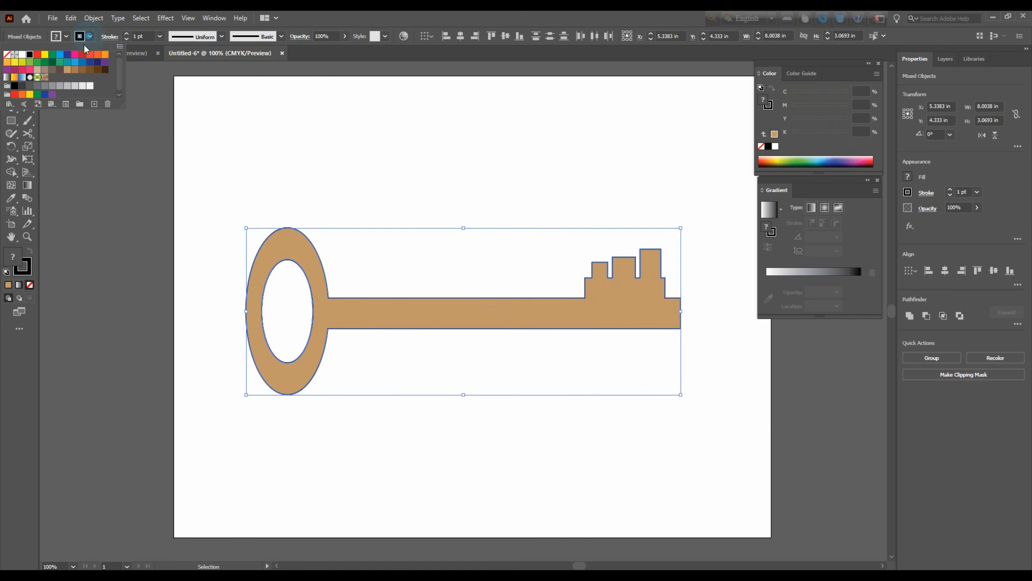
click(7, 54)
click(482, 157)
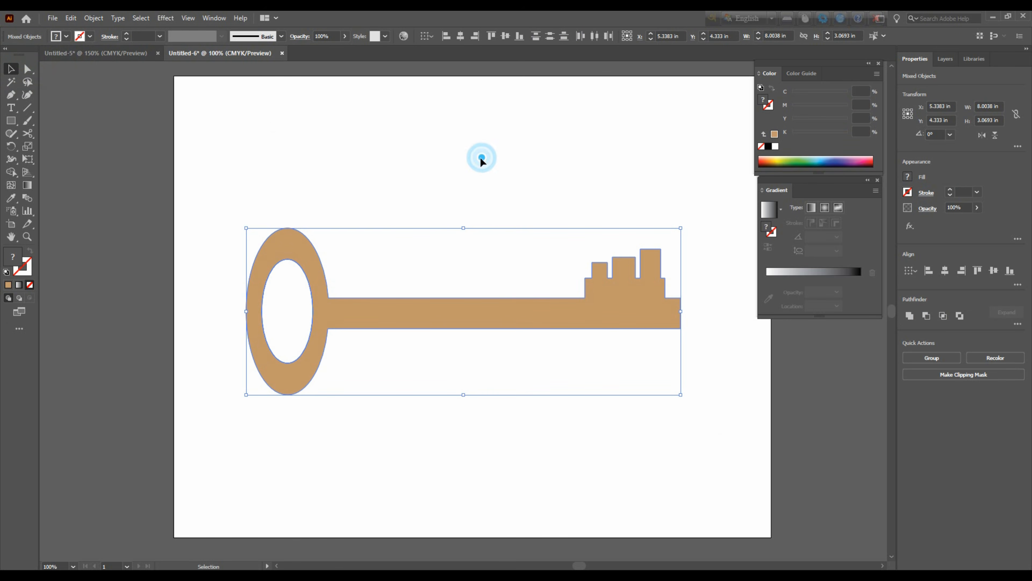
click(526, 168)
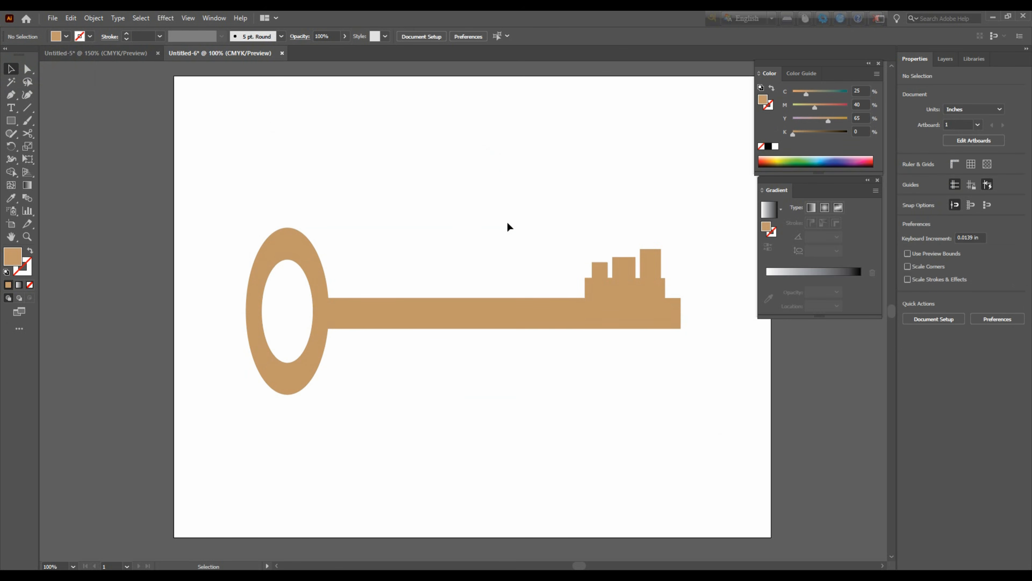
Select the filled key and open the 3D Extrude & Bevel effect for it
key(ctrl+a)
click(532, 199)
drag(476, 172, 678, 396)
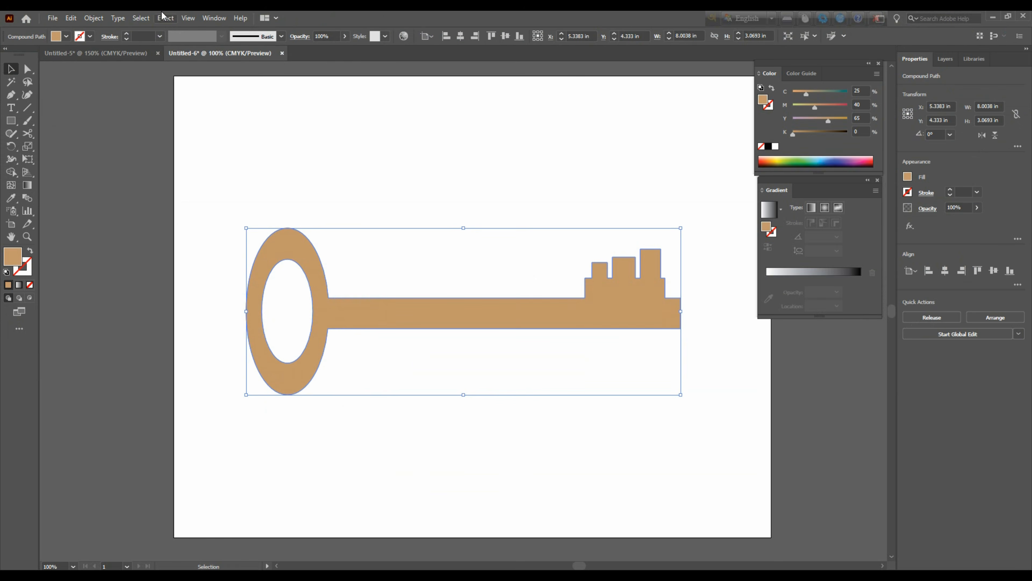
click(166, 19)
mouse_move(193, 98)
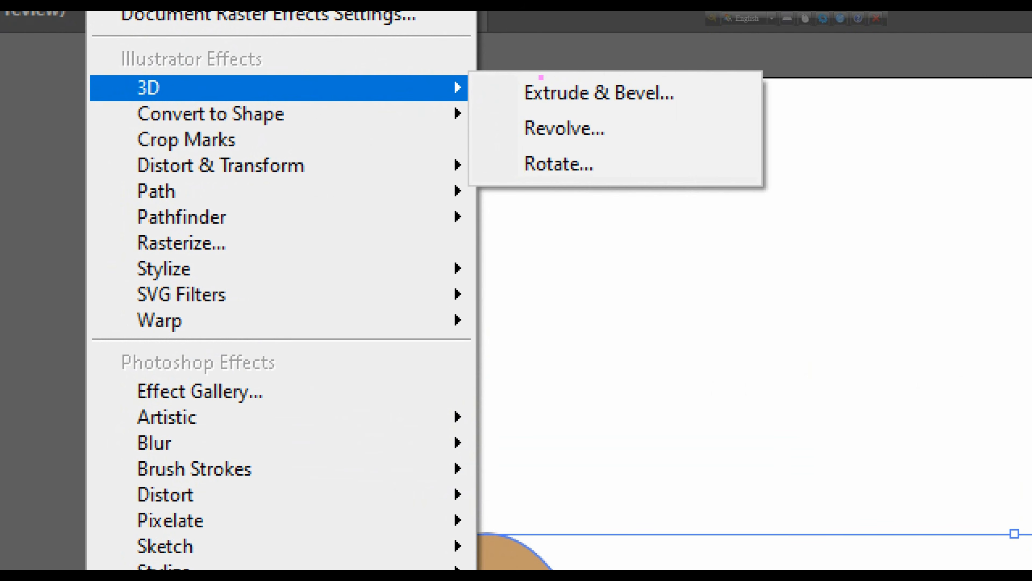
drag(499, 74, 693, 196)
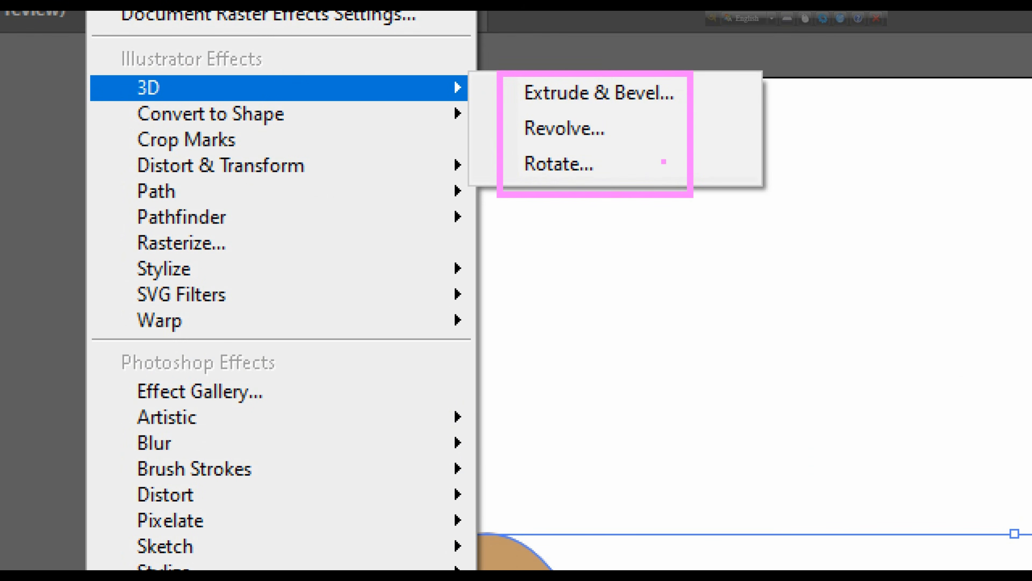
drag(664, 98, 825, 188)
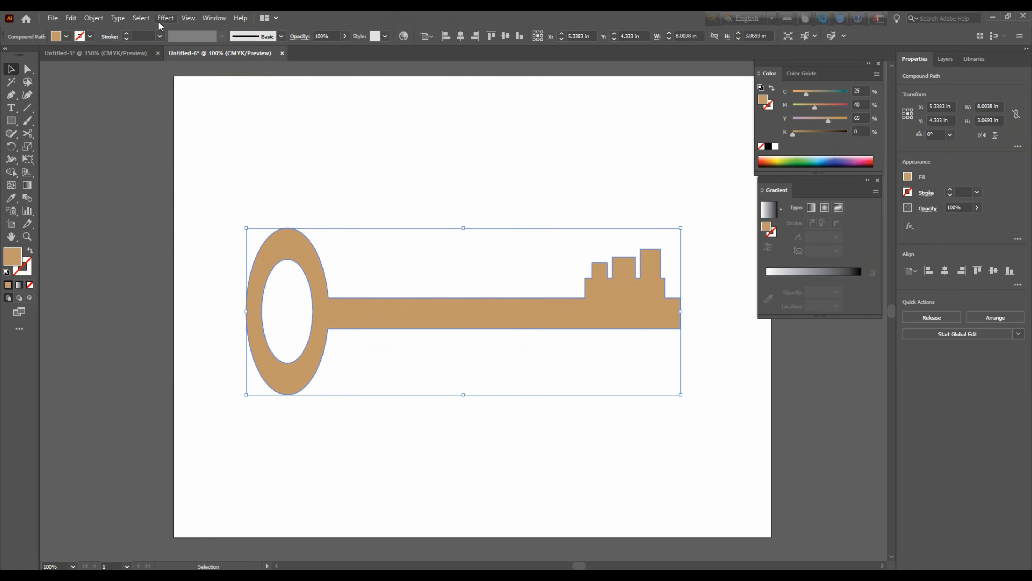
click(161, 9)
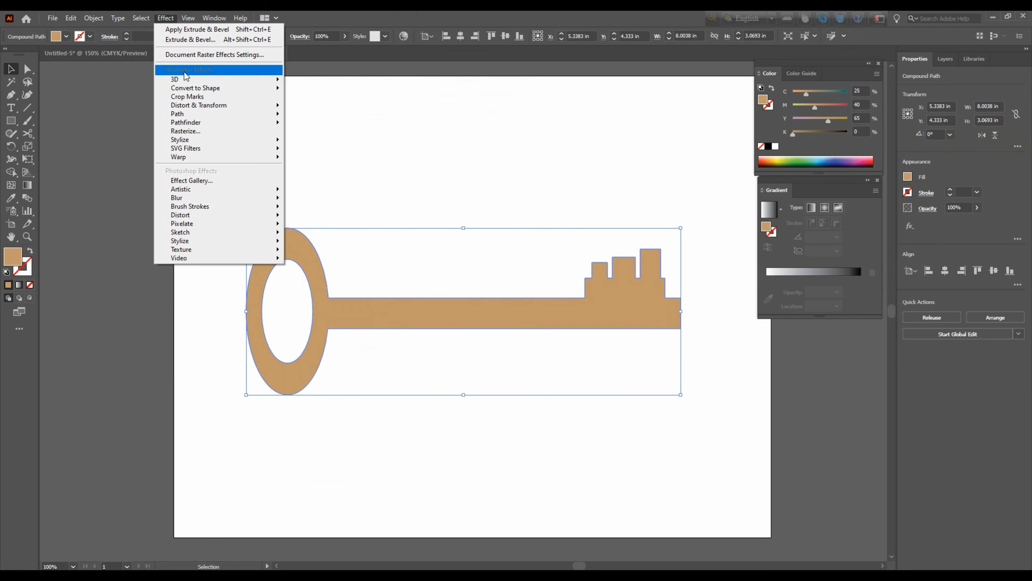
mouse_move(185, 78)
click(323, 81)
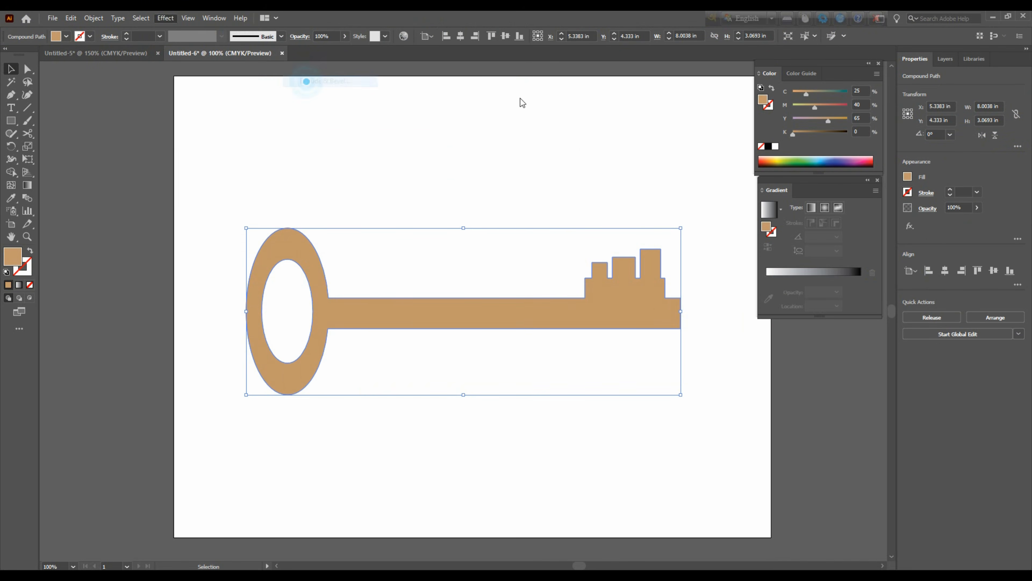
Rotate the extruded key to about -37°, -3° and 1° and apply the effect with a 50 pt depth
drag(750, 103, 834, 101)
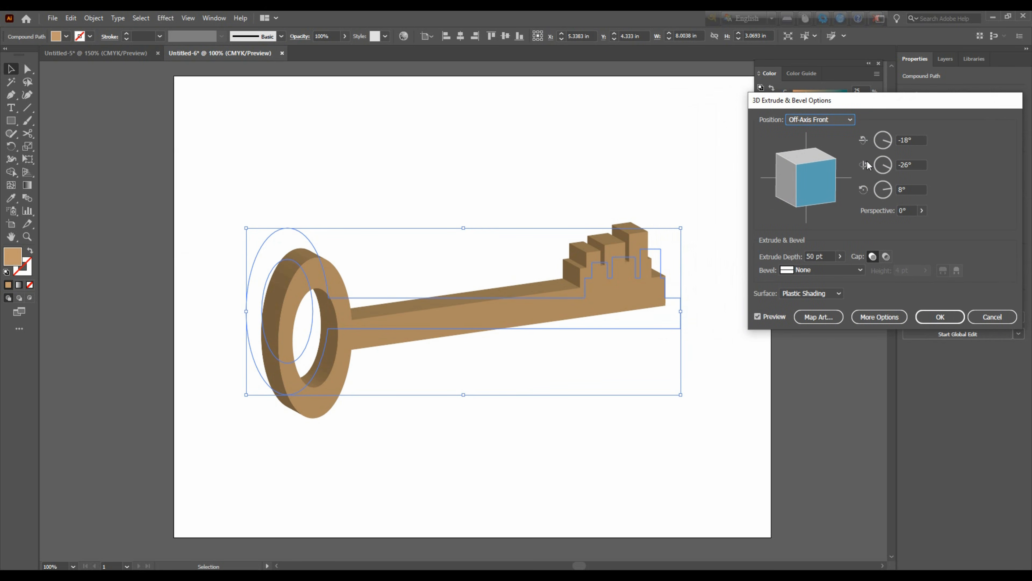
drag(930, 102, 923, 101)
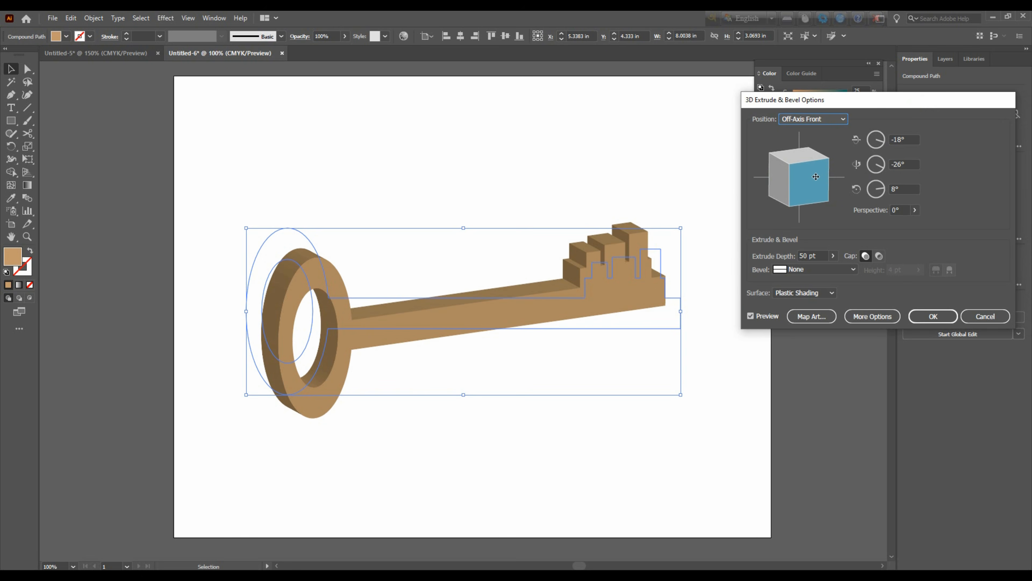
drag(815, 175, 803, 195)
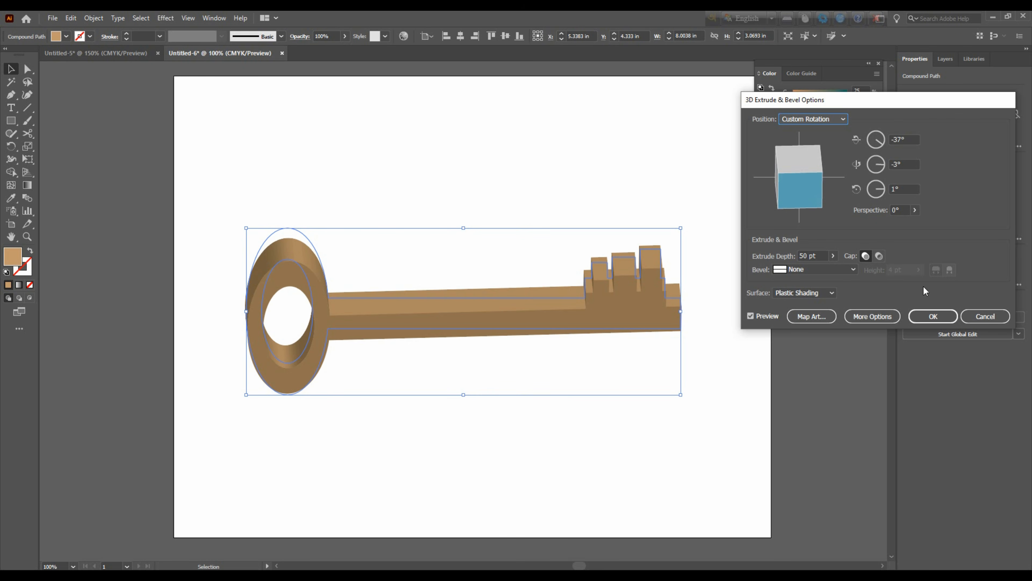
click(933, 317)
click(462, 175)
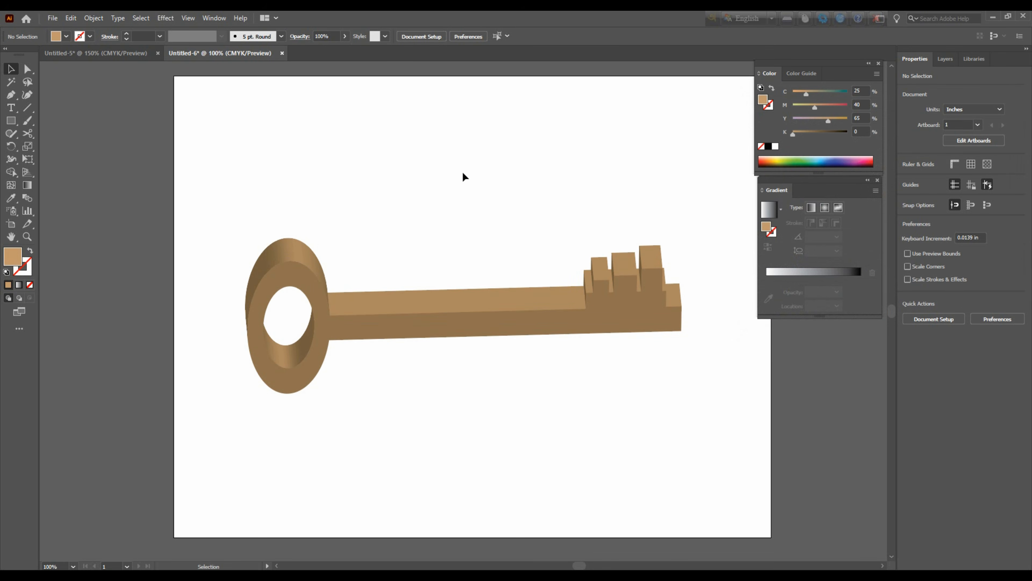